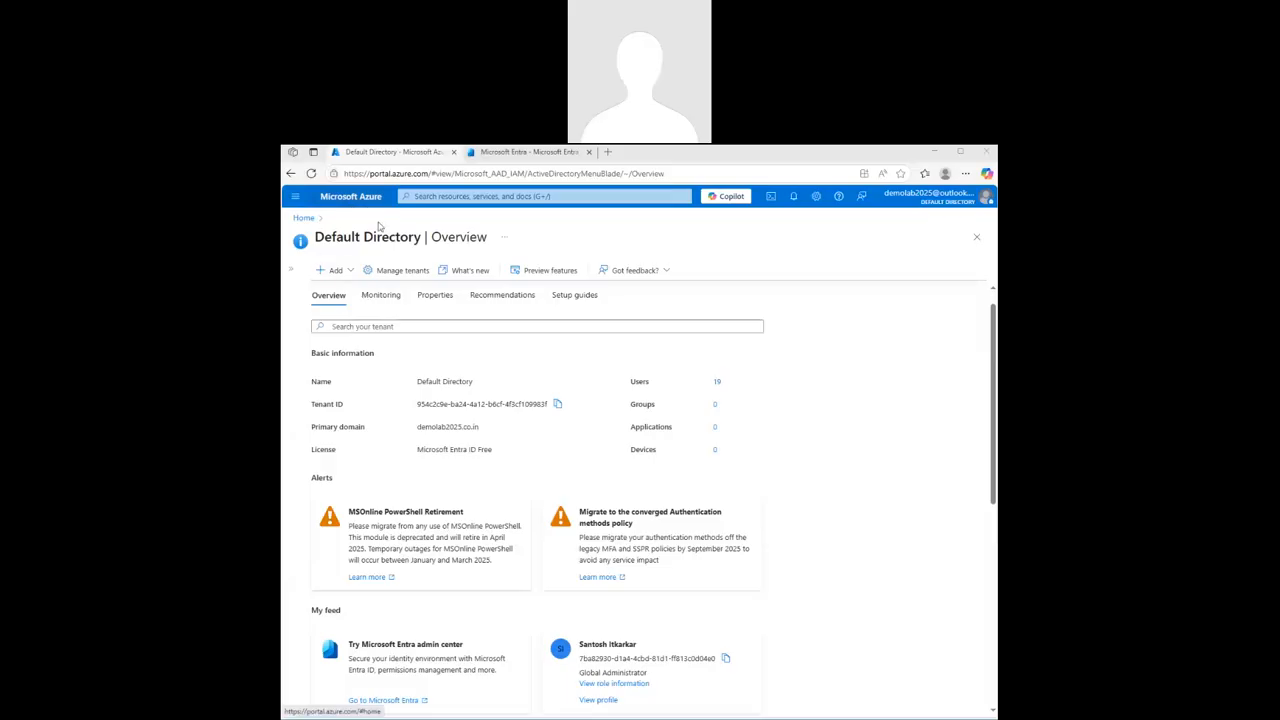
- Switch from the Azure portal's directory overview to the Microsoft Entra admin center
click(533, 153)
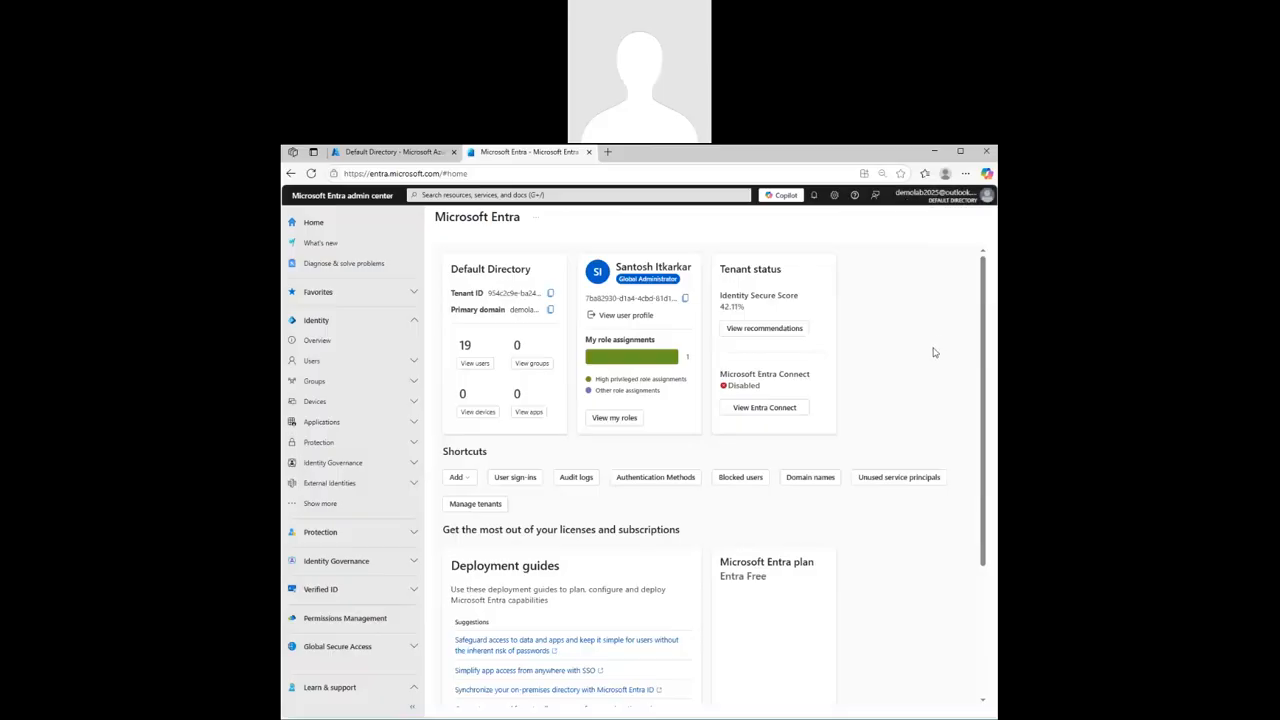
click(400, 152)
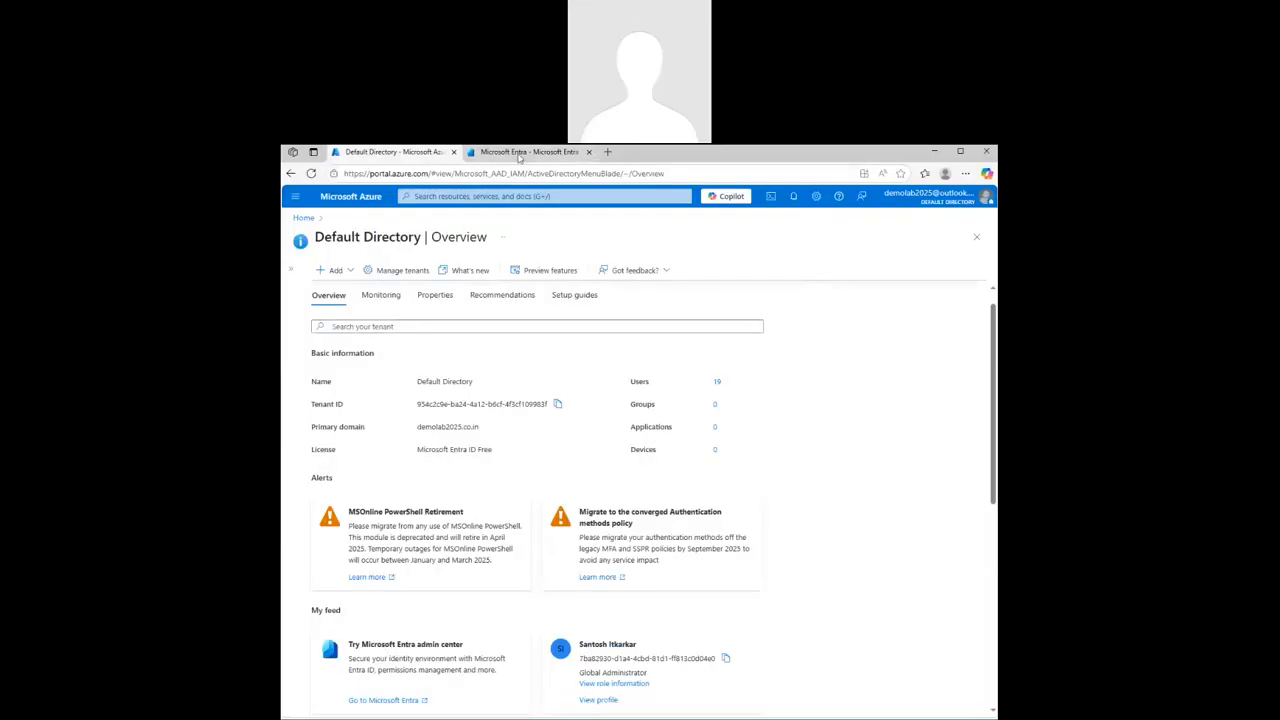
click(519, 153)
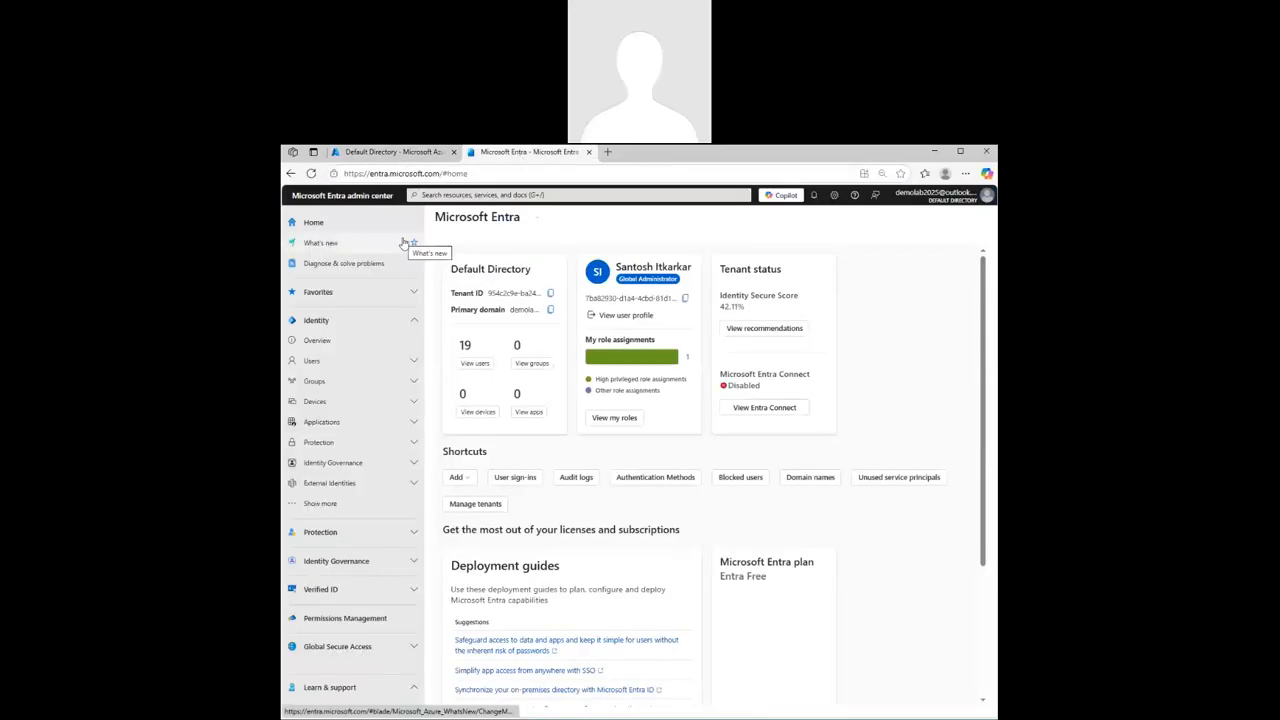
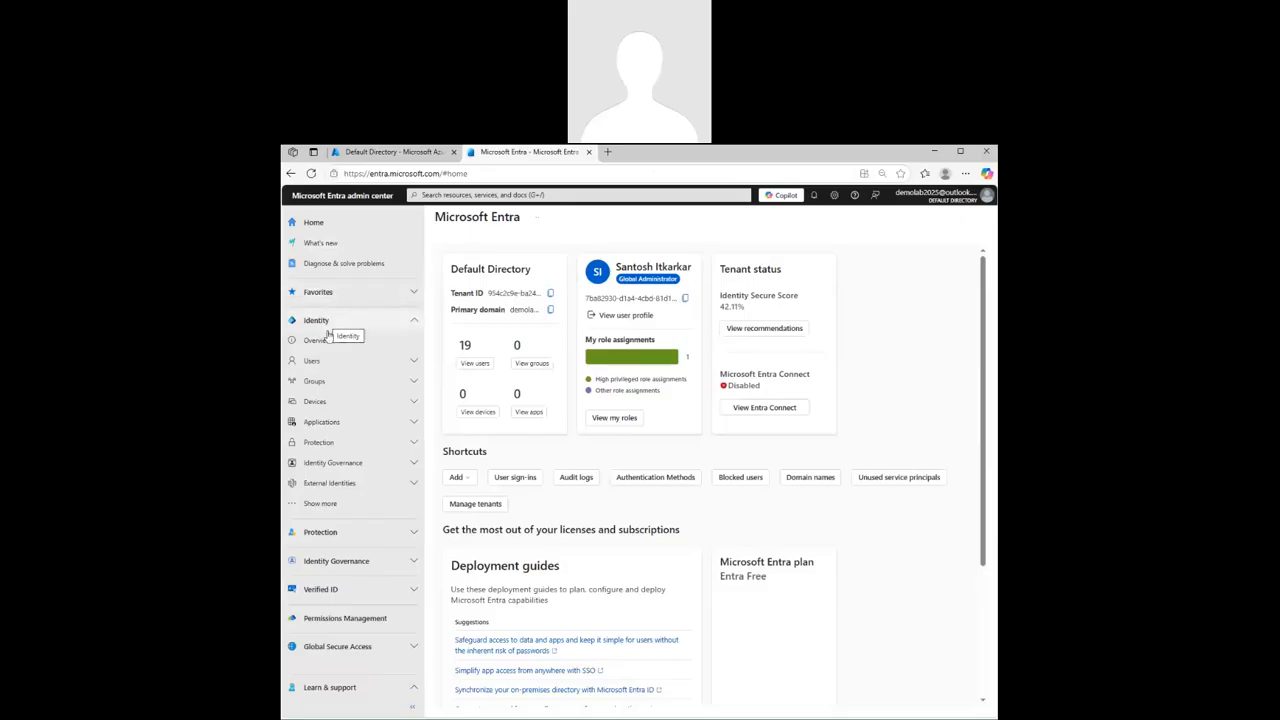
- Start creating a new group from the directory's groups overview
click(331, 389)
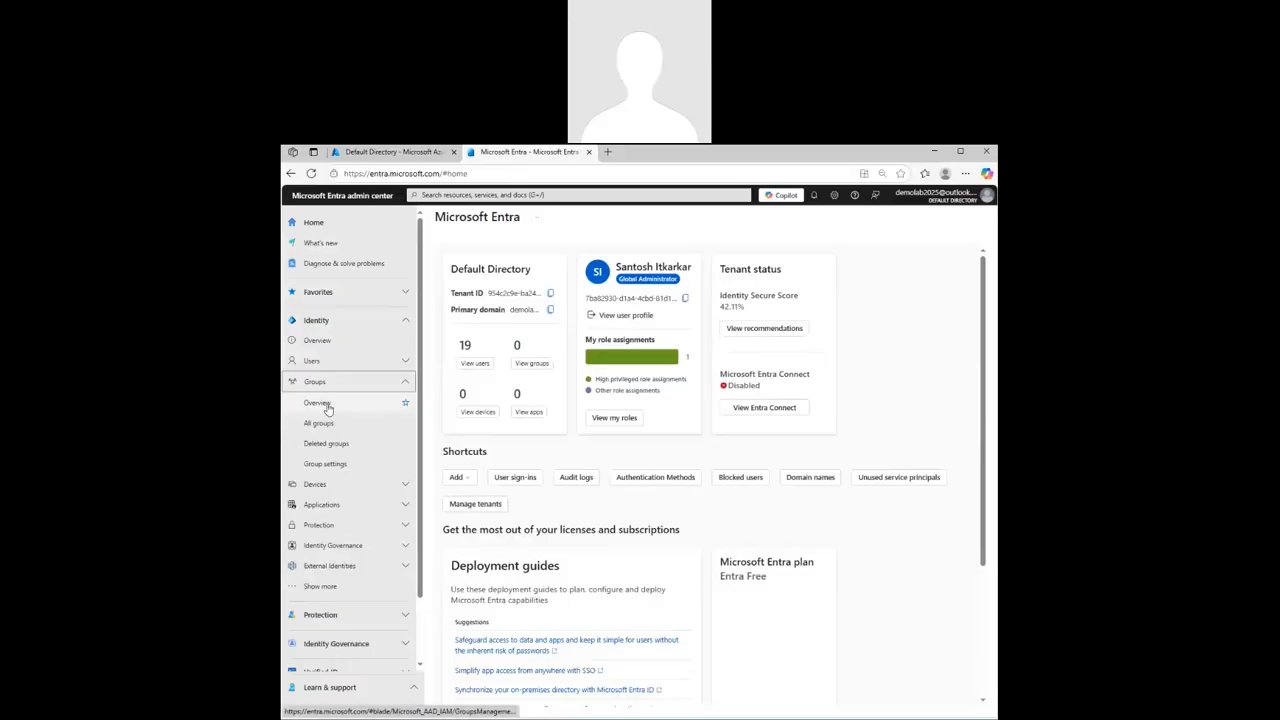
click(318, 403)
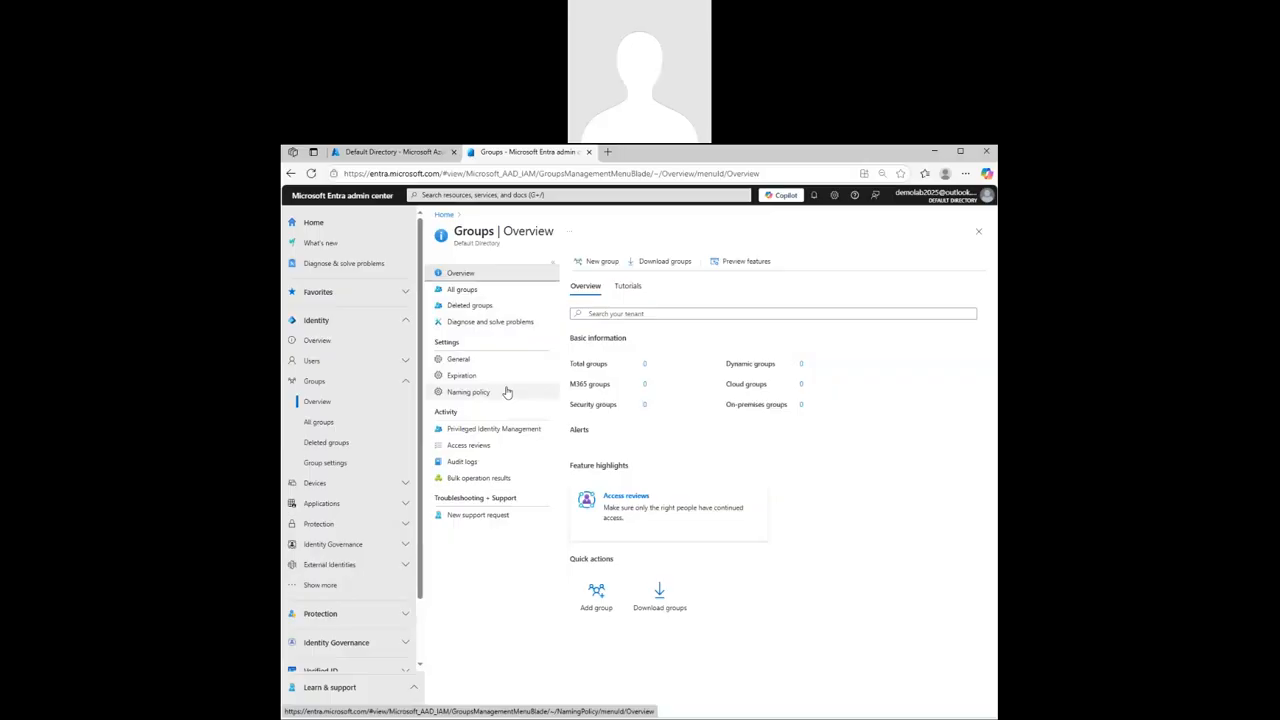
click(612, 267)
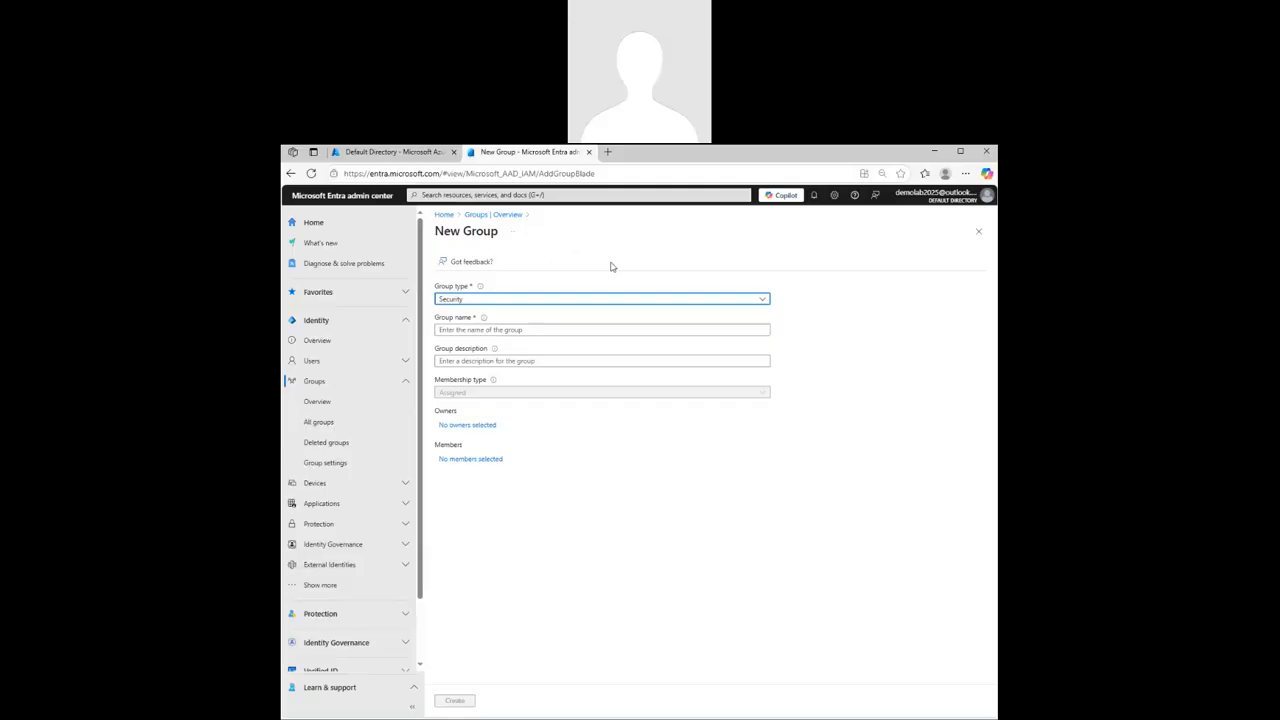
- Review the available group types for the new group, keeping Security selected
click(762, 300)
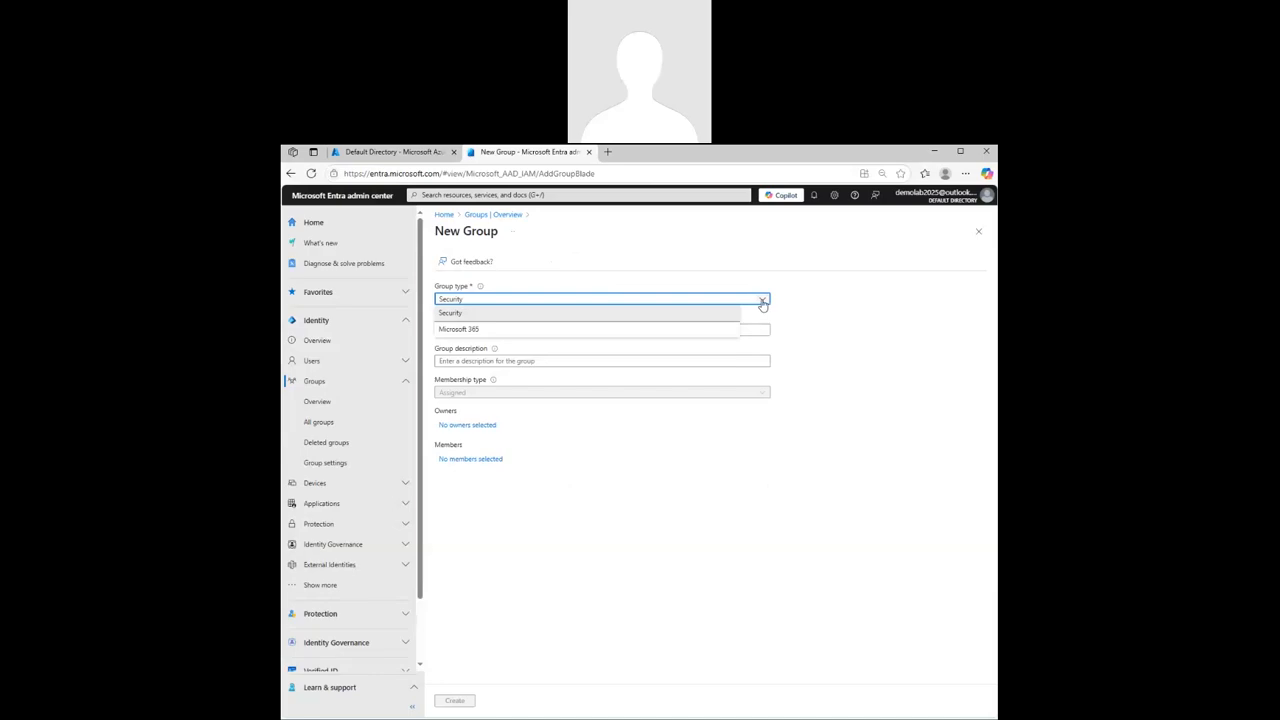
click(820, 304)
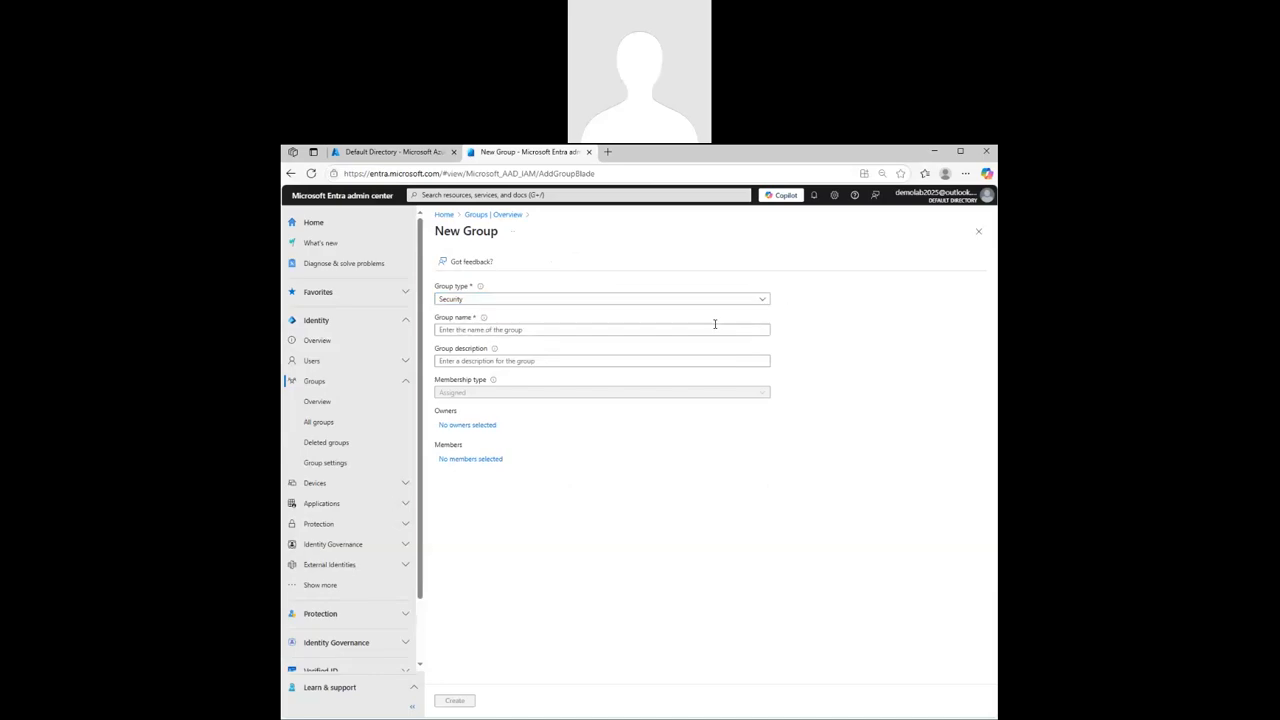
click(690, 328)
click(835, 333)
click(466, 330)
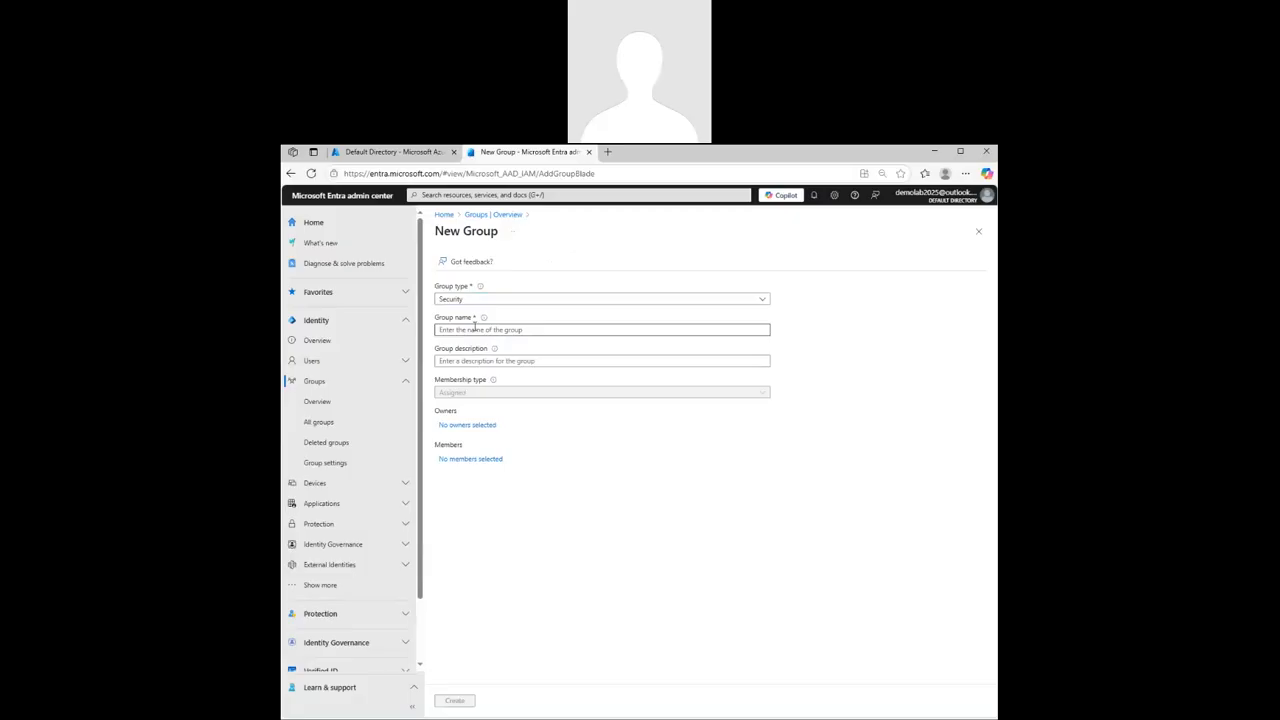
click(974, 522)
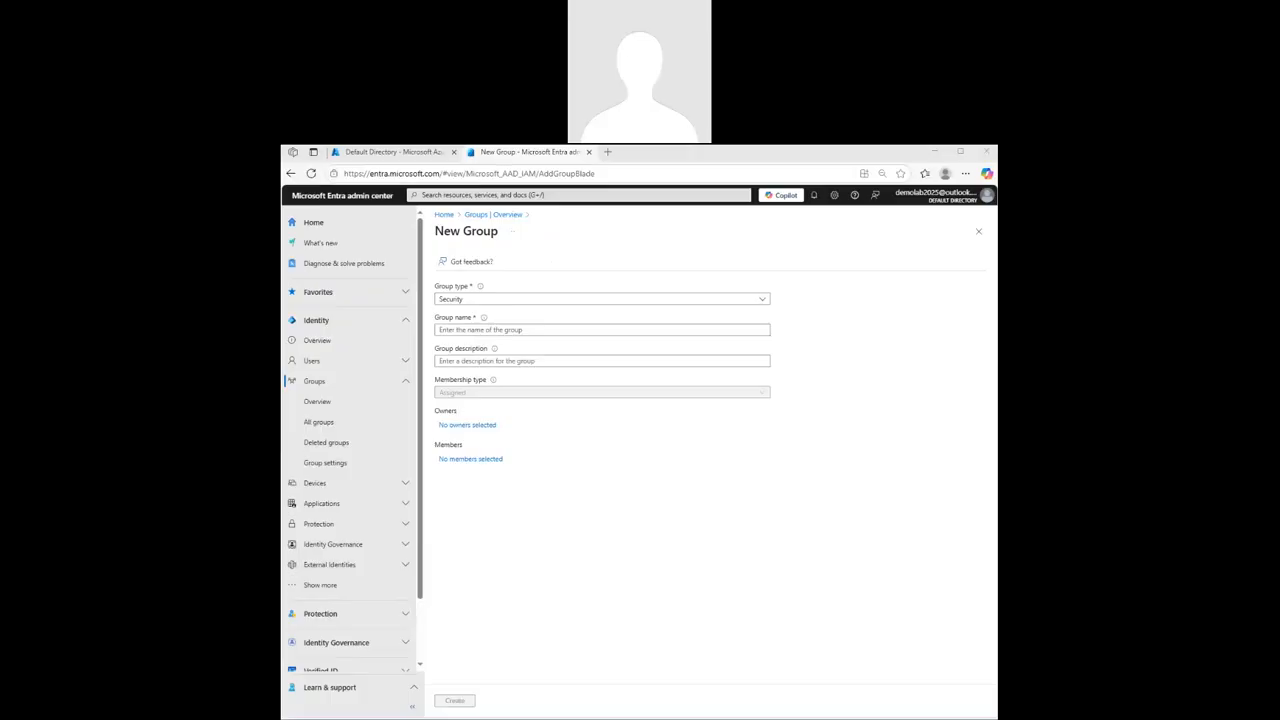
- Begin the new group's name with grp-salessharepoint-apac-en
click(562, 329)
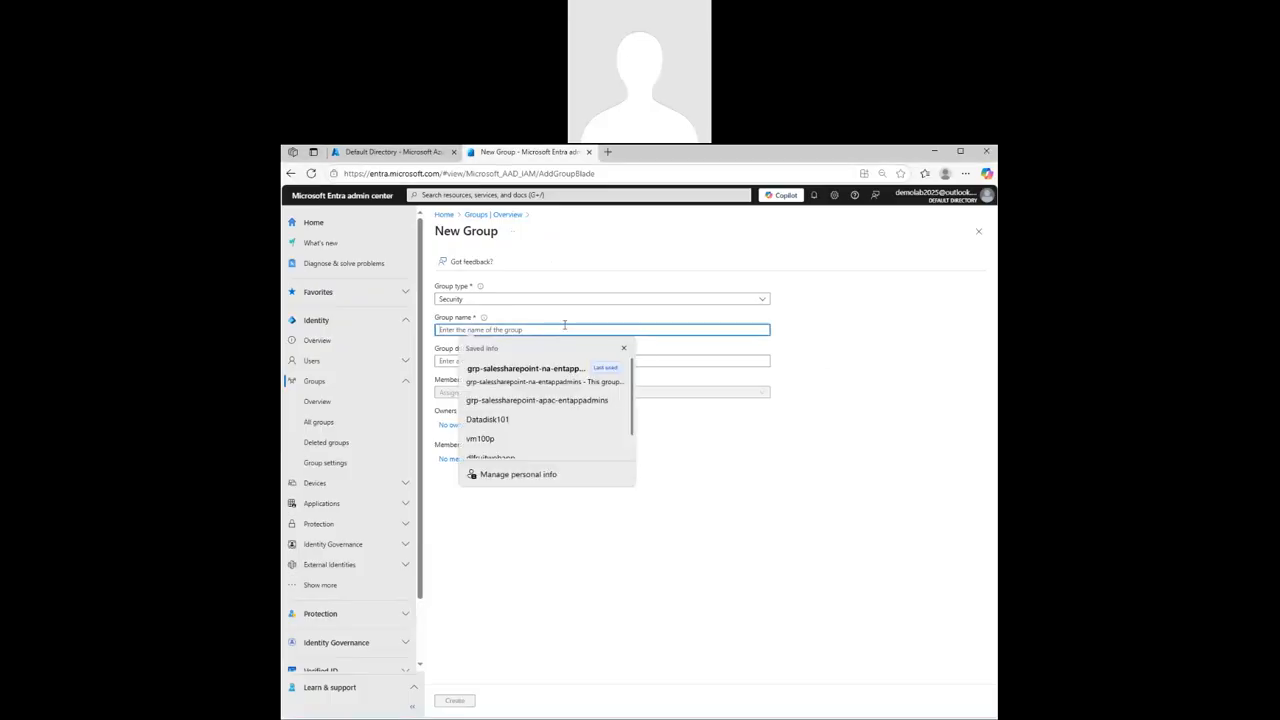
text(f)
key(BackSpace)
text(grp-)
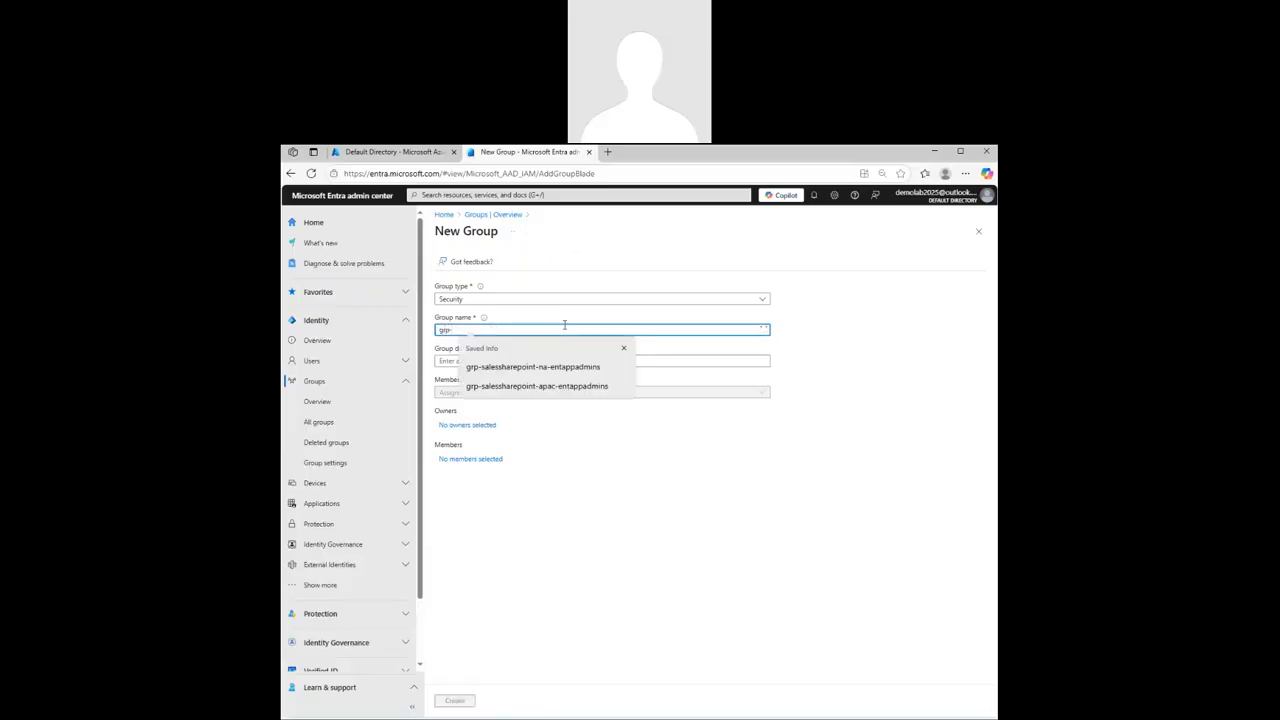
text(salessharepoint)
text(-apac-entappadmins)
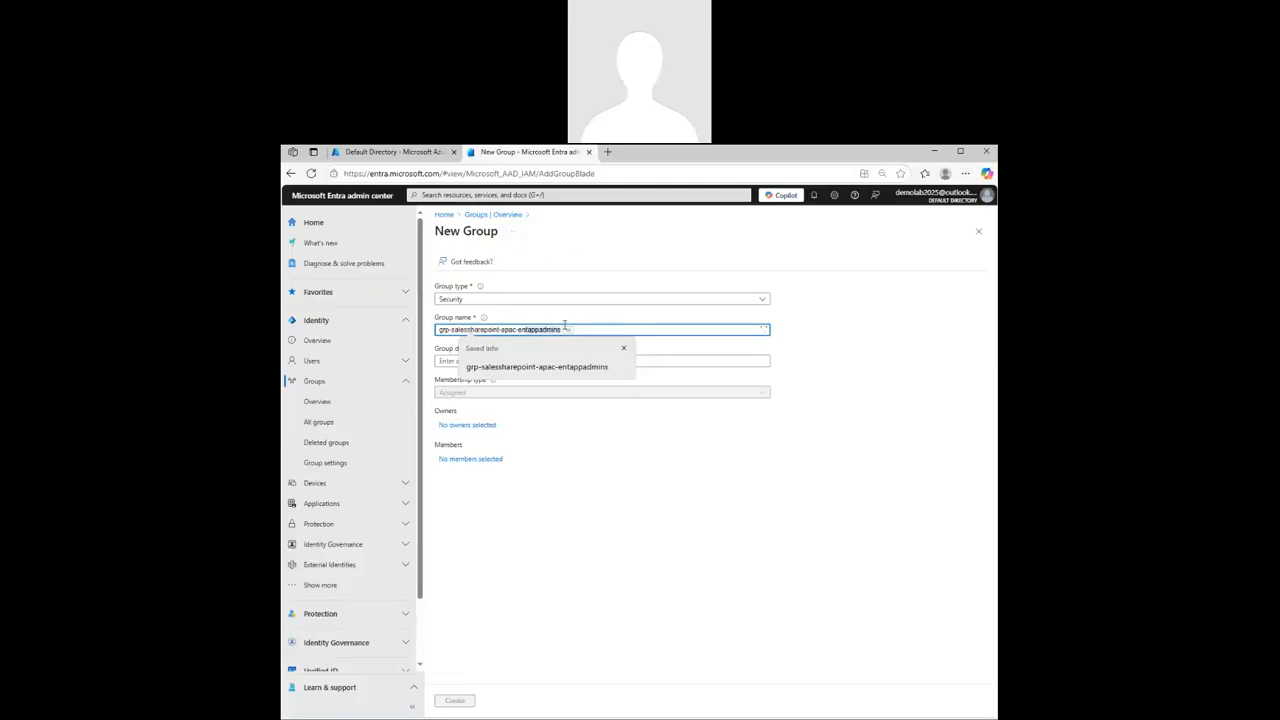
key(Tab)
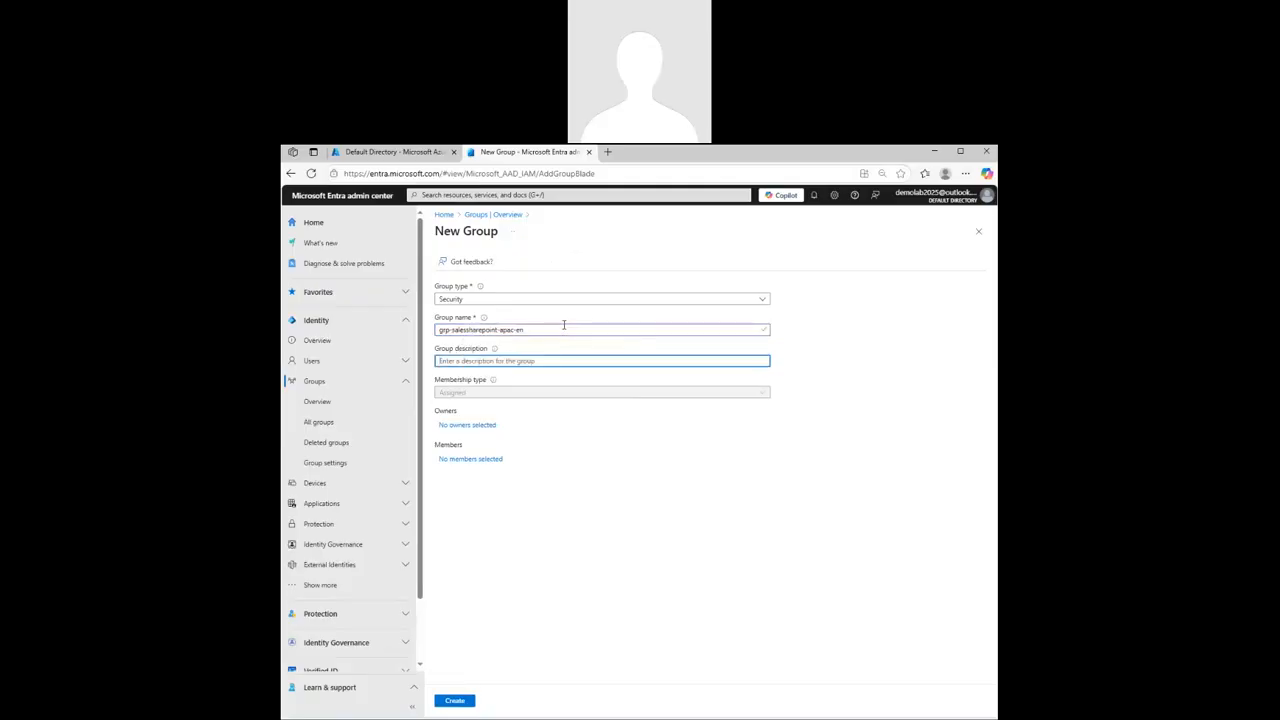
- Complete the group name as grp-salessharepoint-apac-entappadmins using the saved suggestion
click(872, 358)
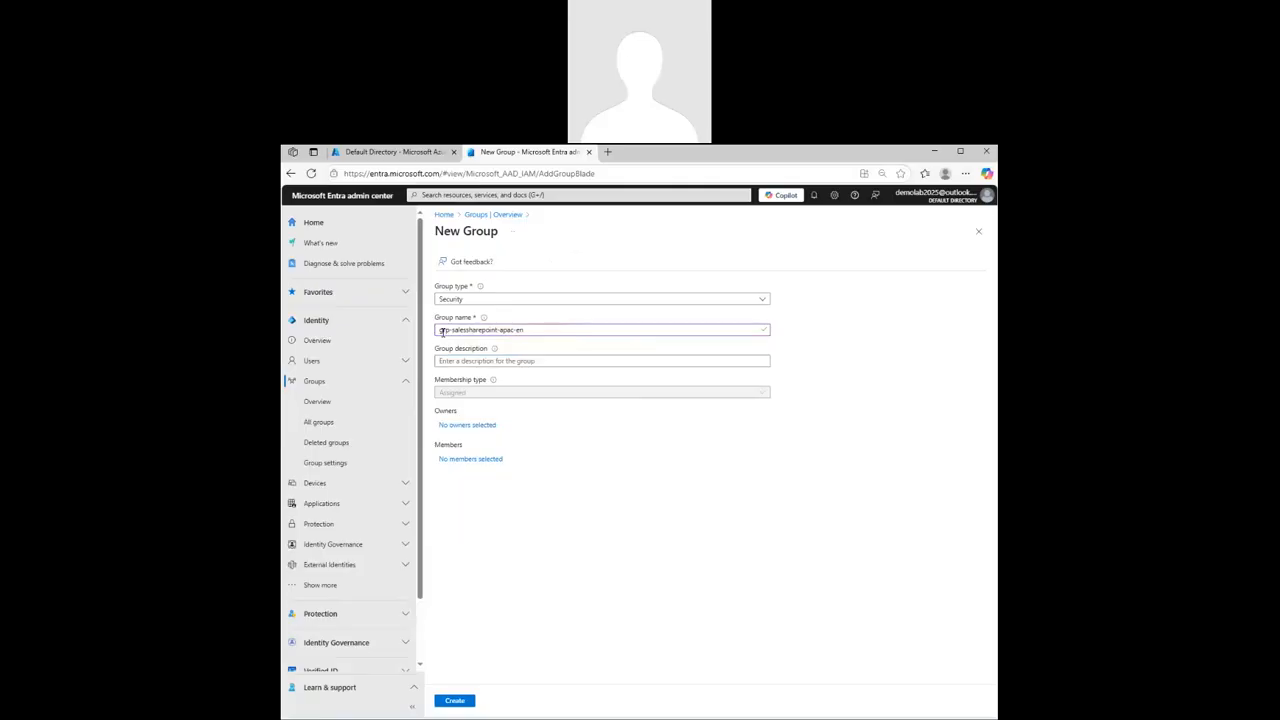
click(583, 331)
text(tappadmins)
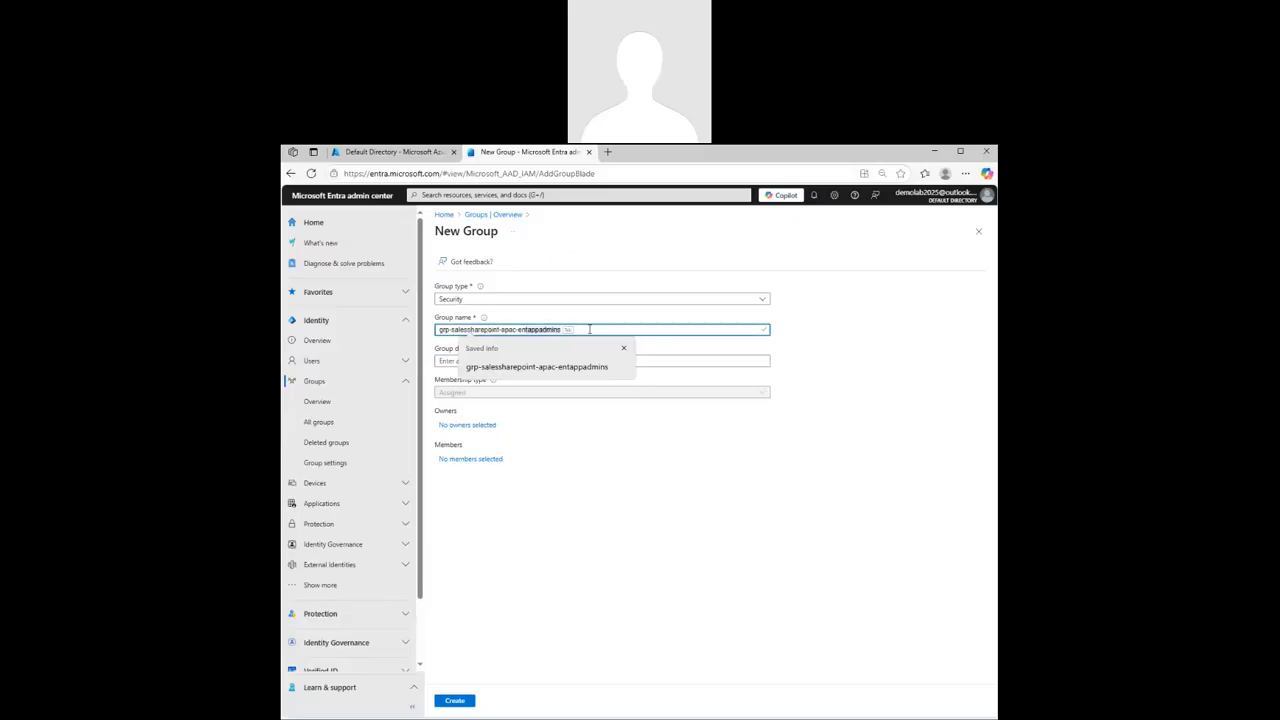
click(663, 348)
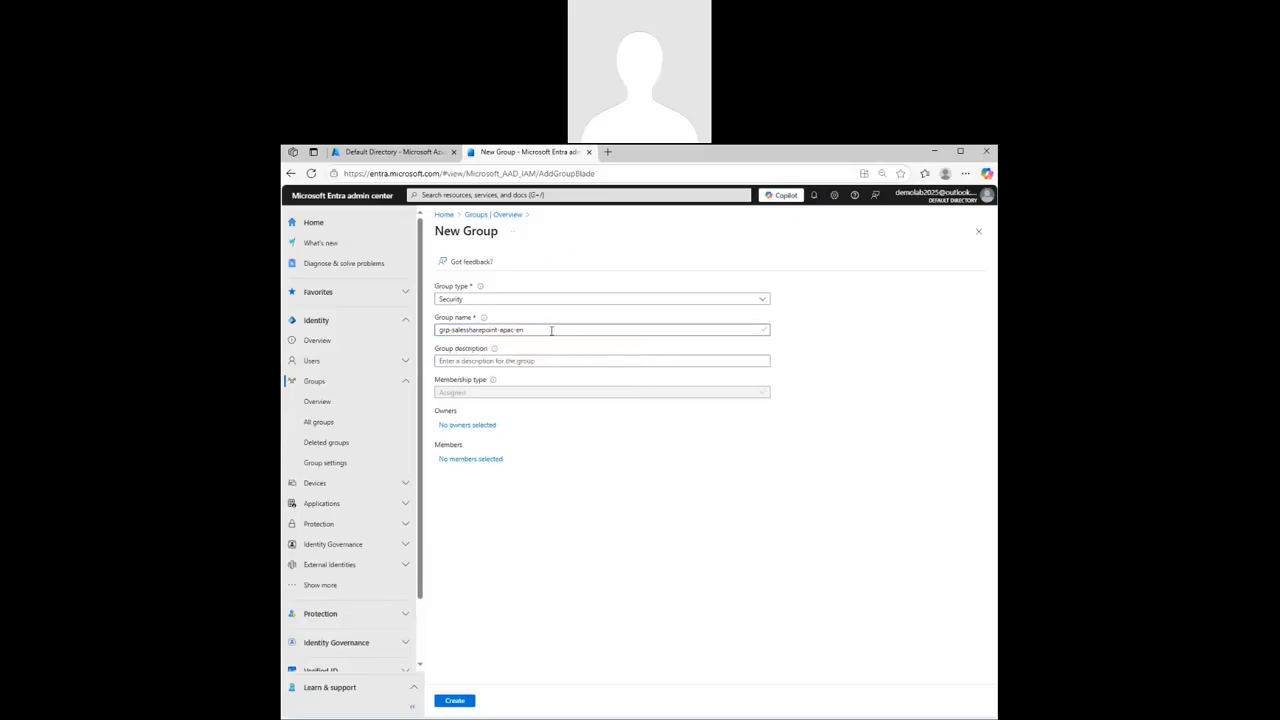
click(508, 330)
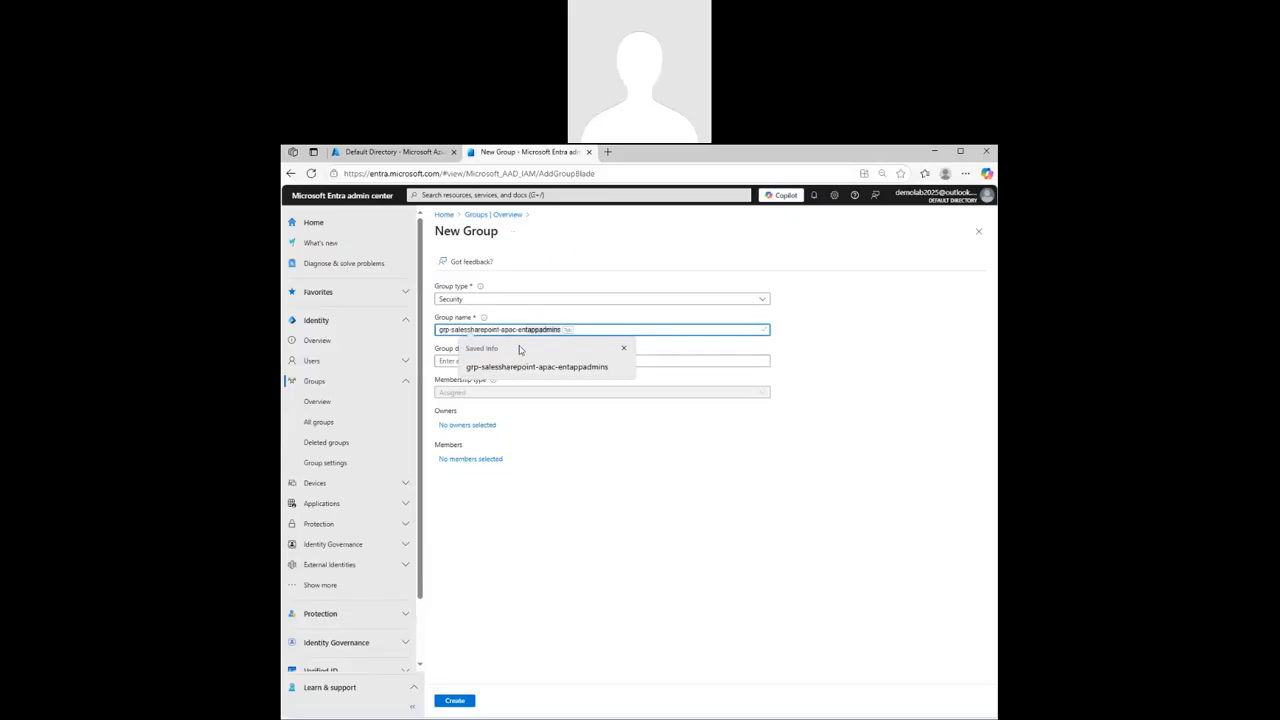
click(866, 326)
click(566, 328)
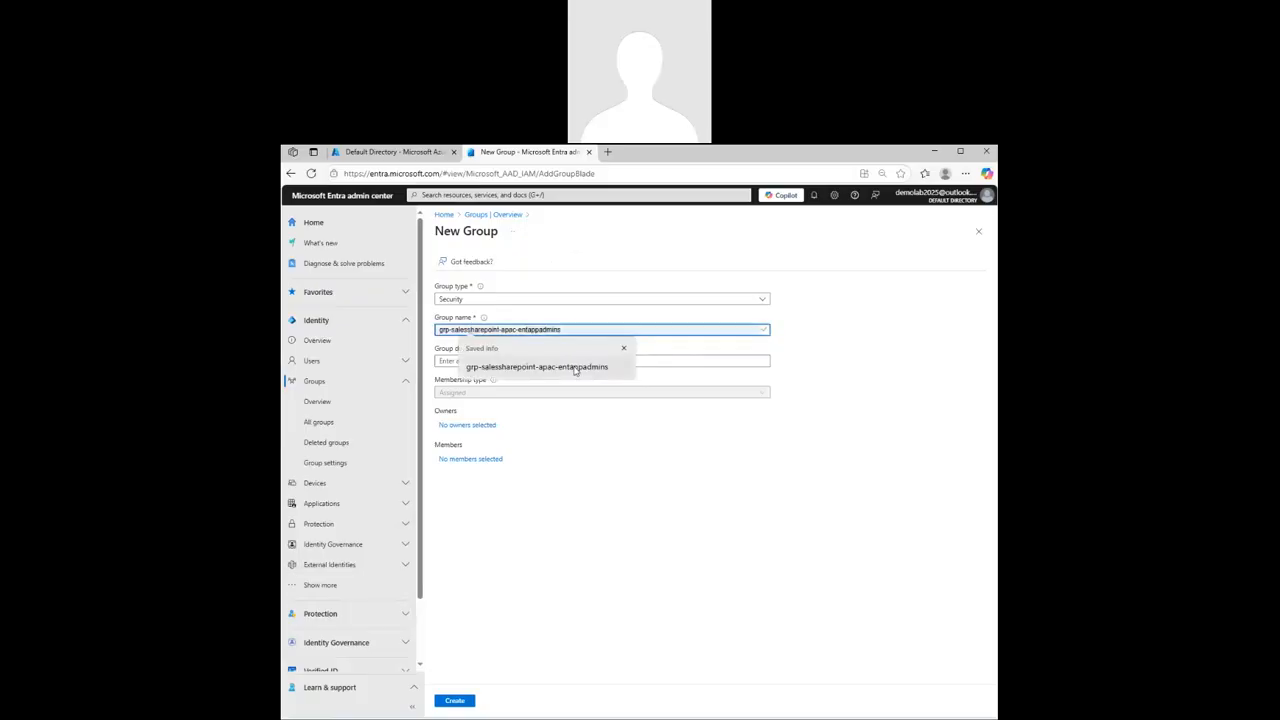
click(574, 368)
- Set the group description to "grp-salessharepoint-apac-entappadmins - This is used for APAC Sales SharePoint Team Only."
key(ctrl+a)
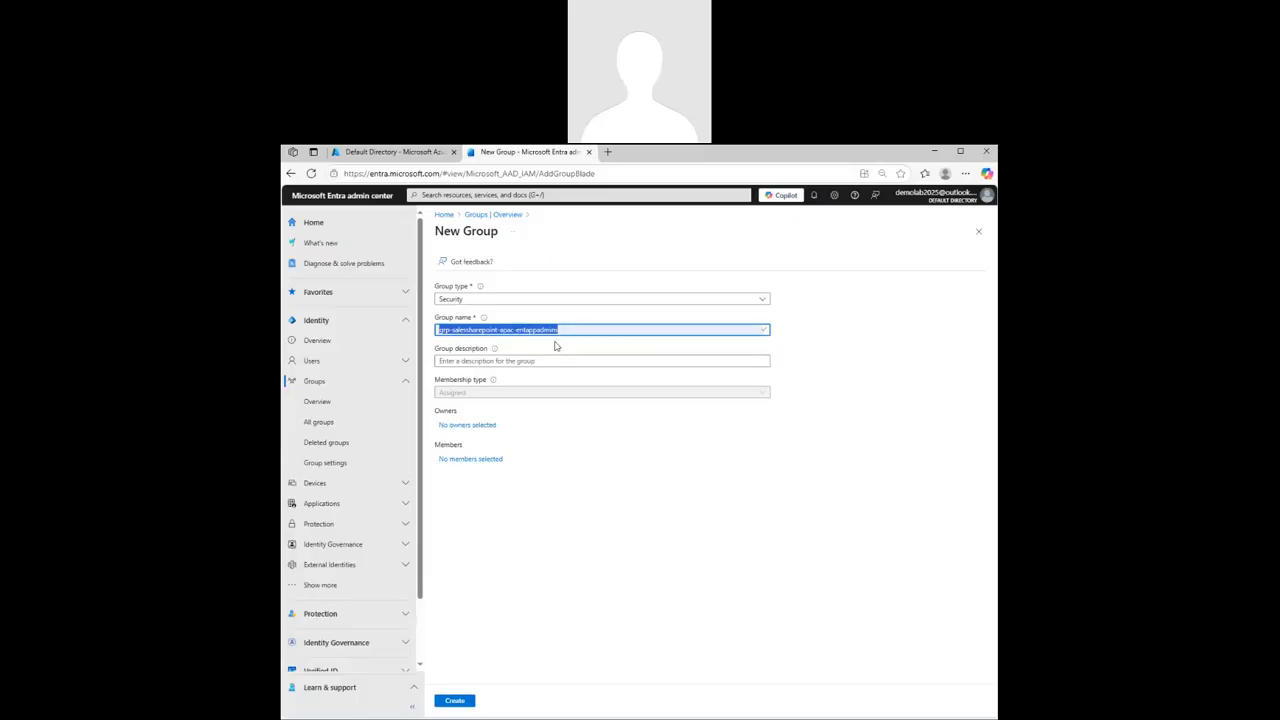
click(523, 364)
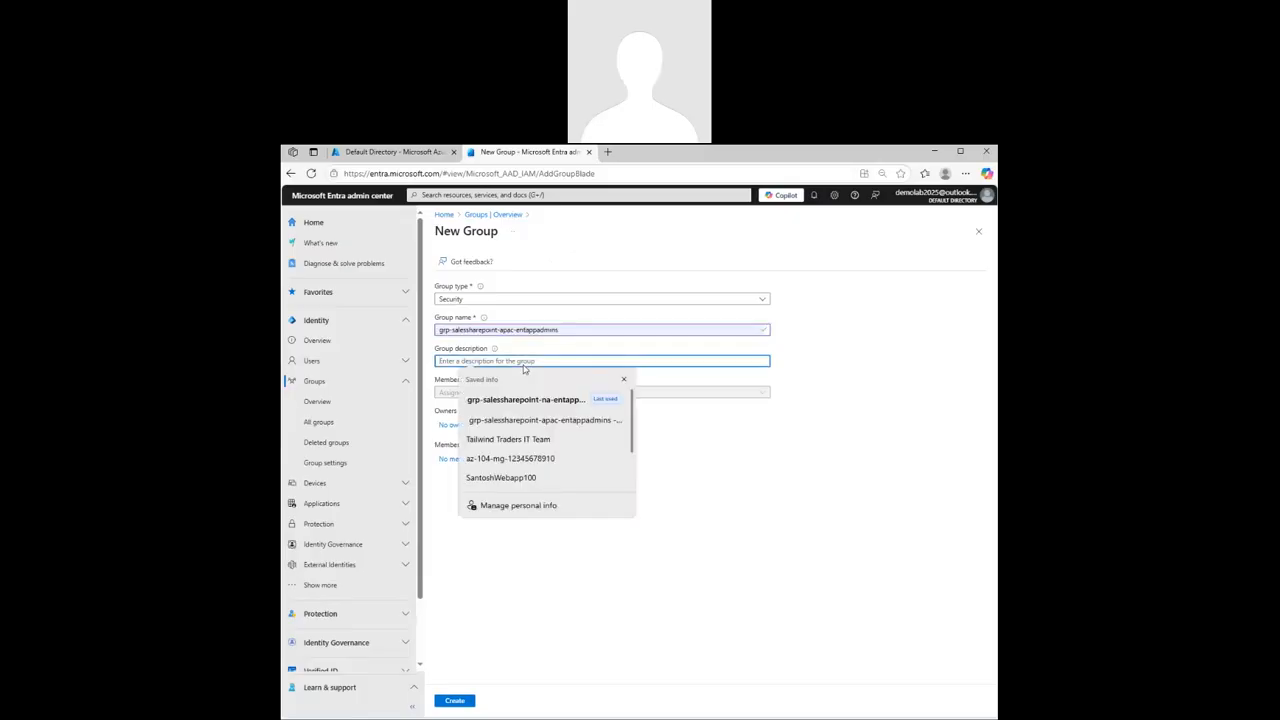
text(grp-salessharepoint-apac-entappadmins - This is used for APAC Sales SharePoint Team Only.)
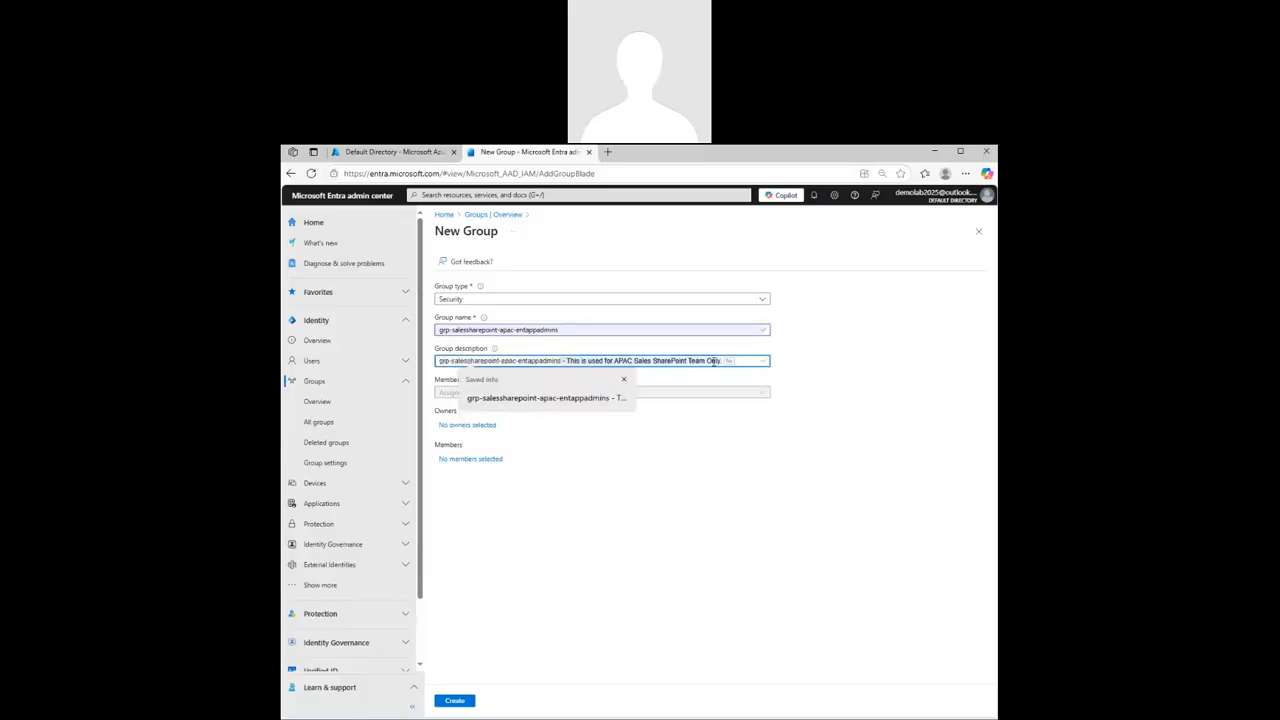
click(849, 366)
click(678, 363)
click(574, 403)
click(706, 467)
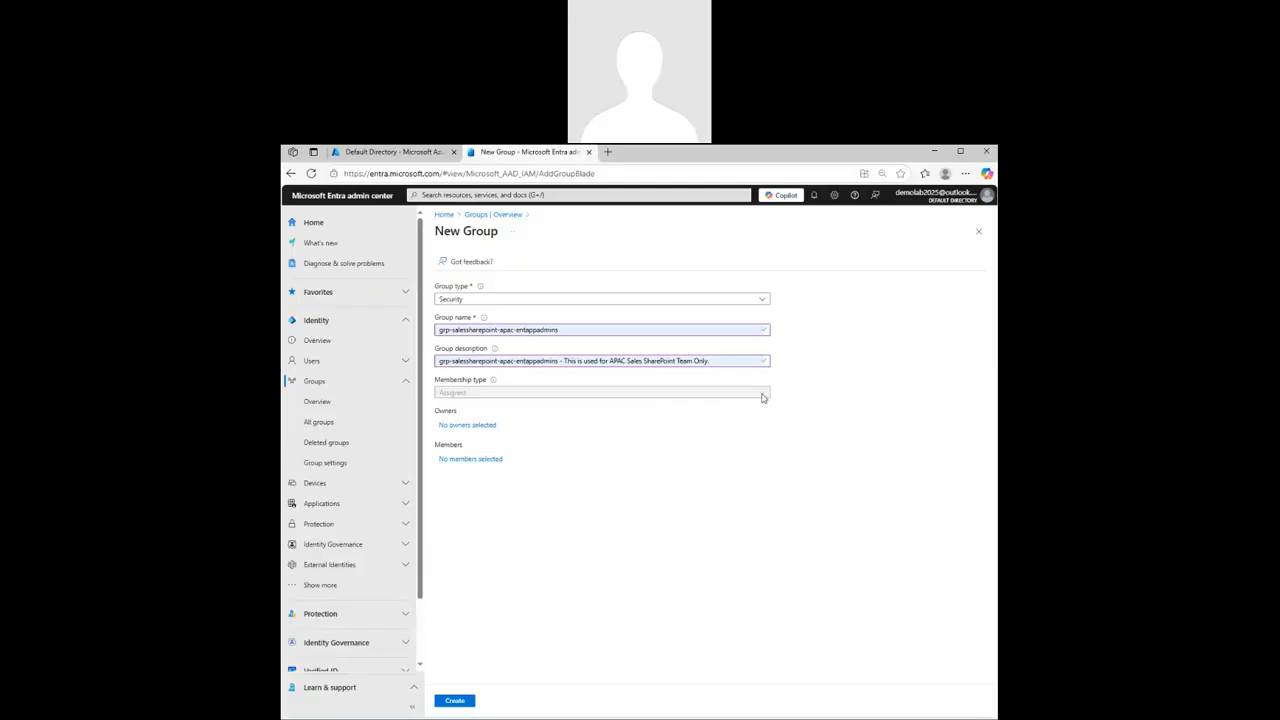
- Check the tenant's license in the Azure portal's directory overview, and return to the new group form
click(400, 153)
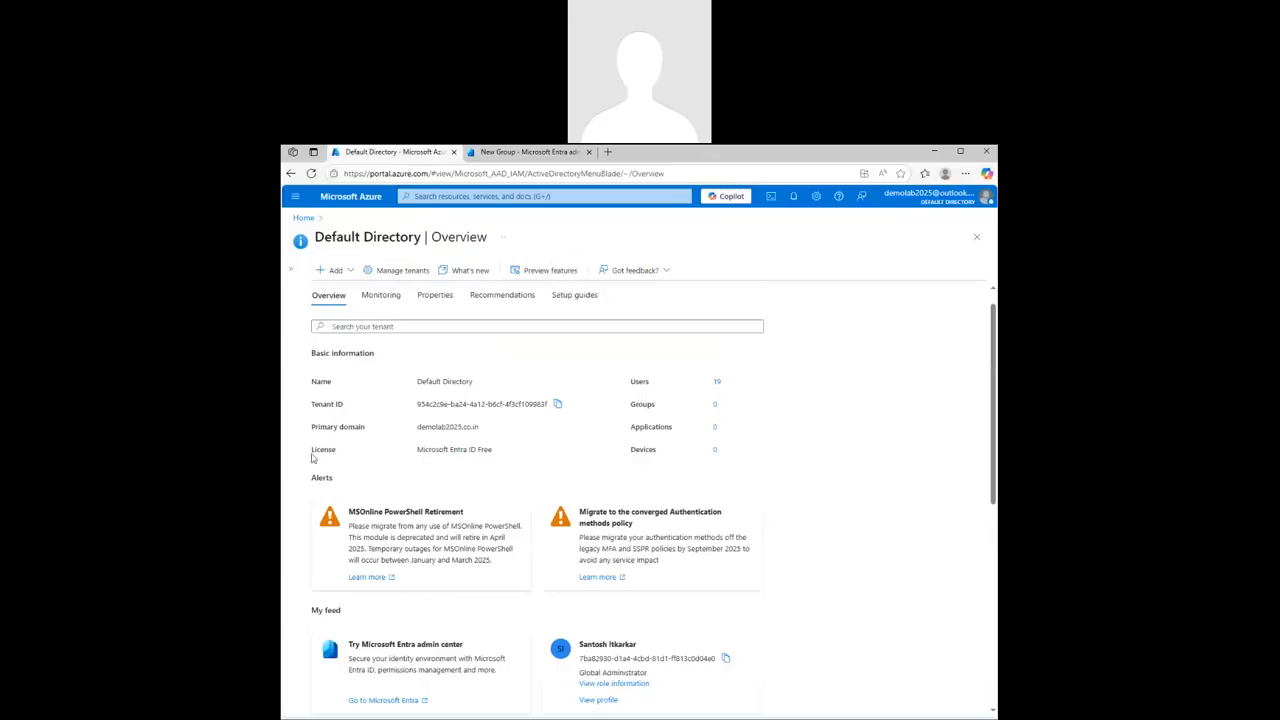
drag(332, 455, 492, 467)
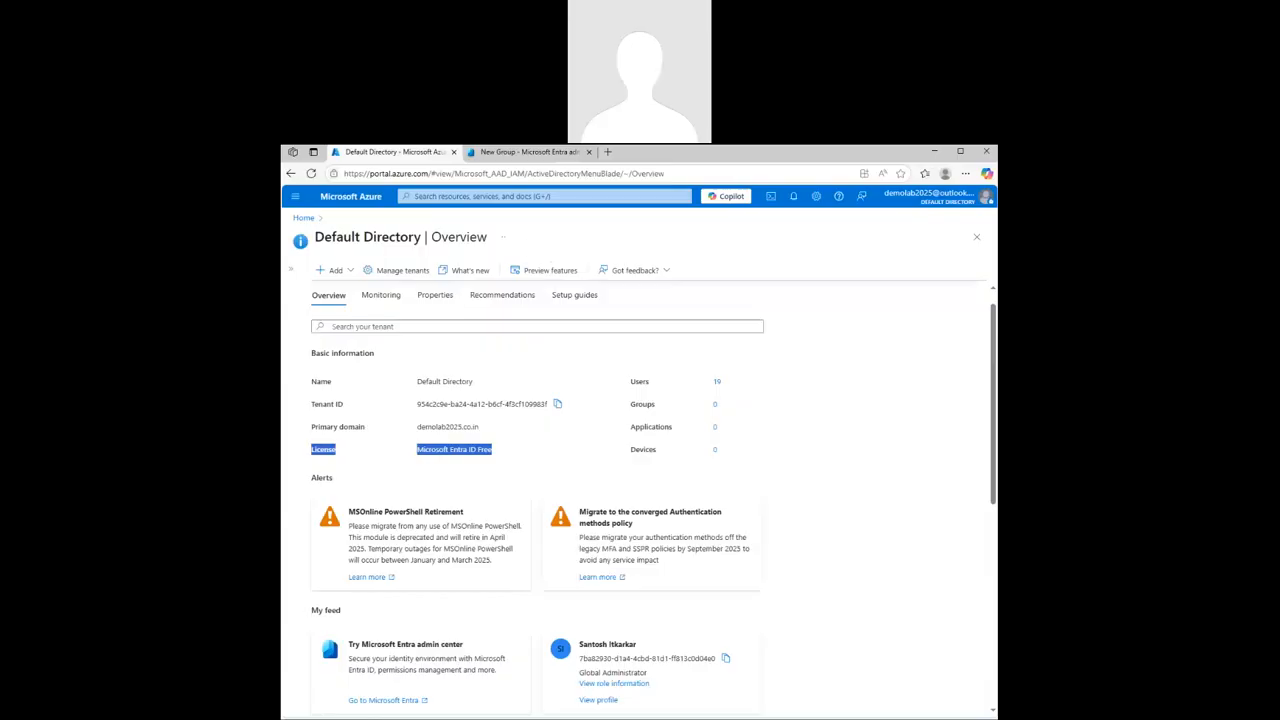
click(515, 152)
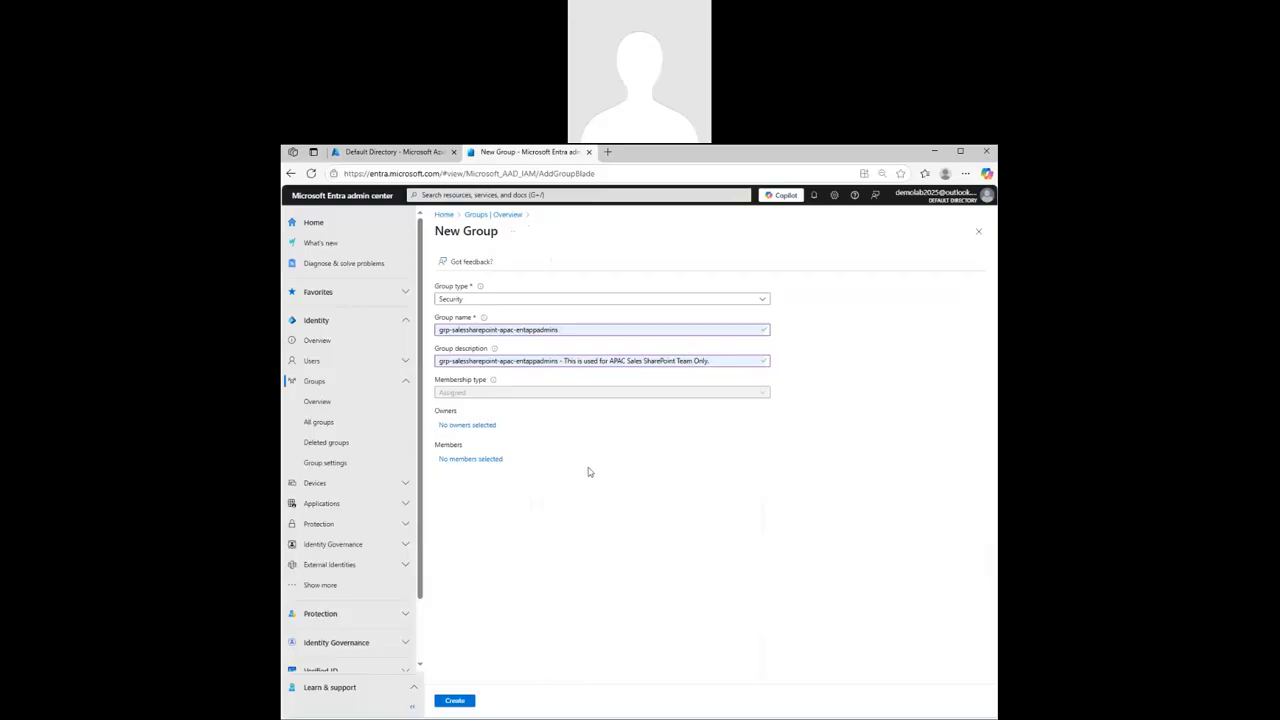
- Add the two demolab2025.co.in users listed directly after azureadmin as owners of the new group
click(482, 426)
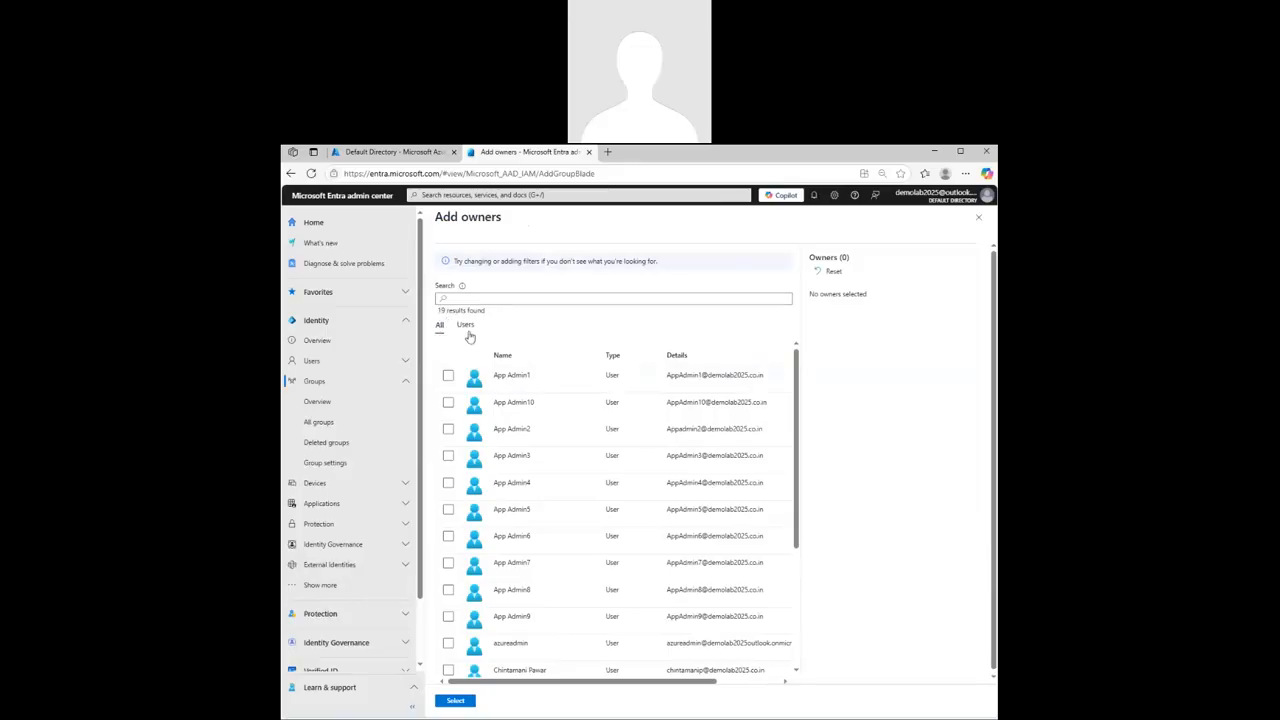
click(467, 328)
click(440, 327)
click(467, 329)
scroll(571, 537, down, 3)
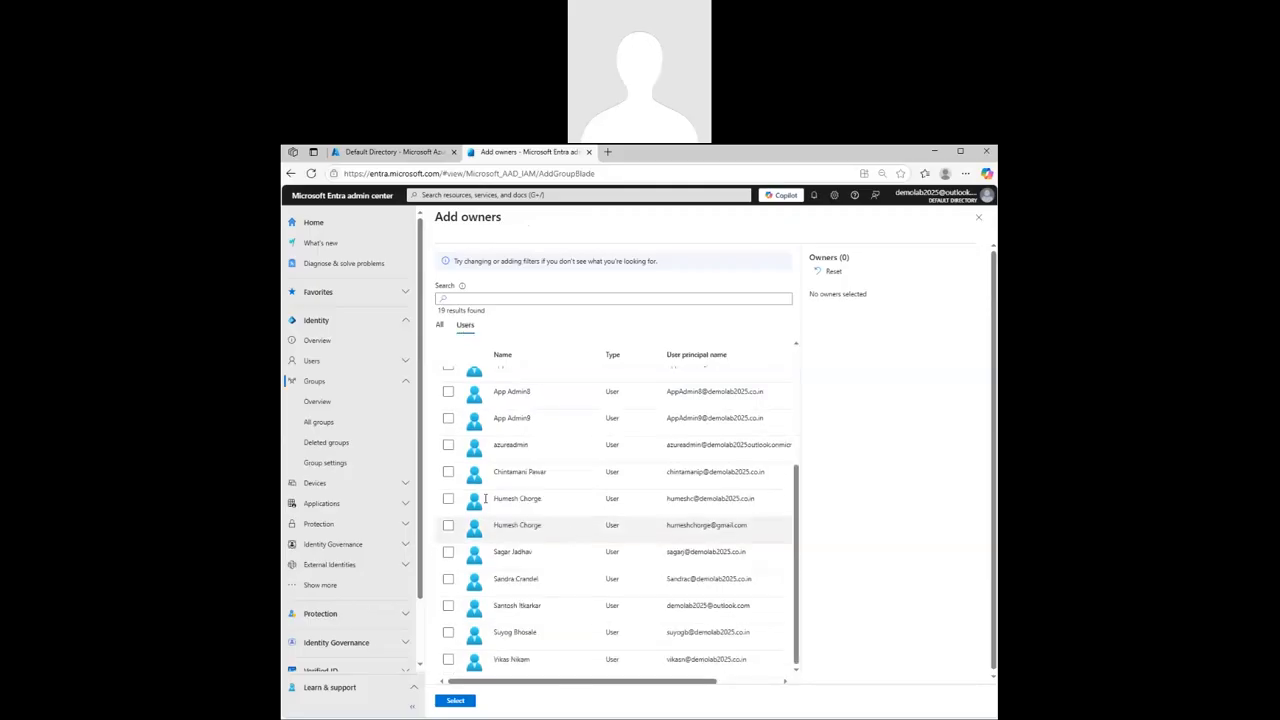
click(448, 472)
click(448, 499)
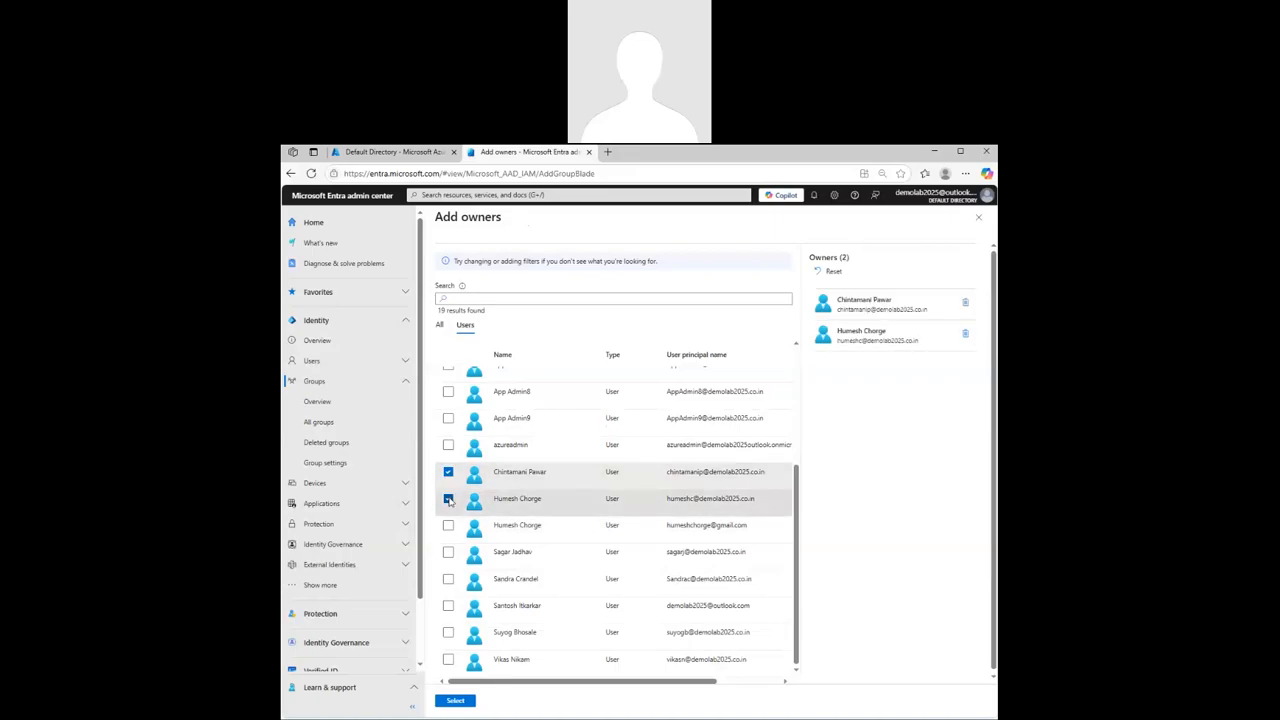
click(455, 701)
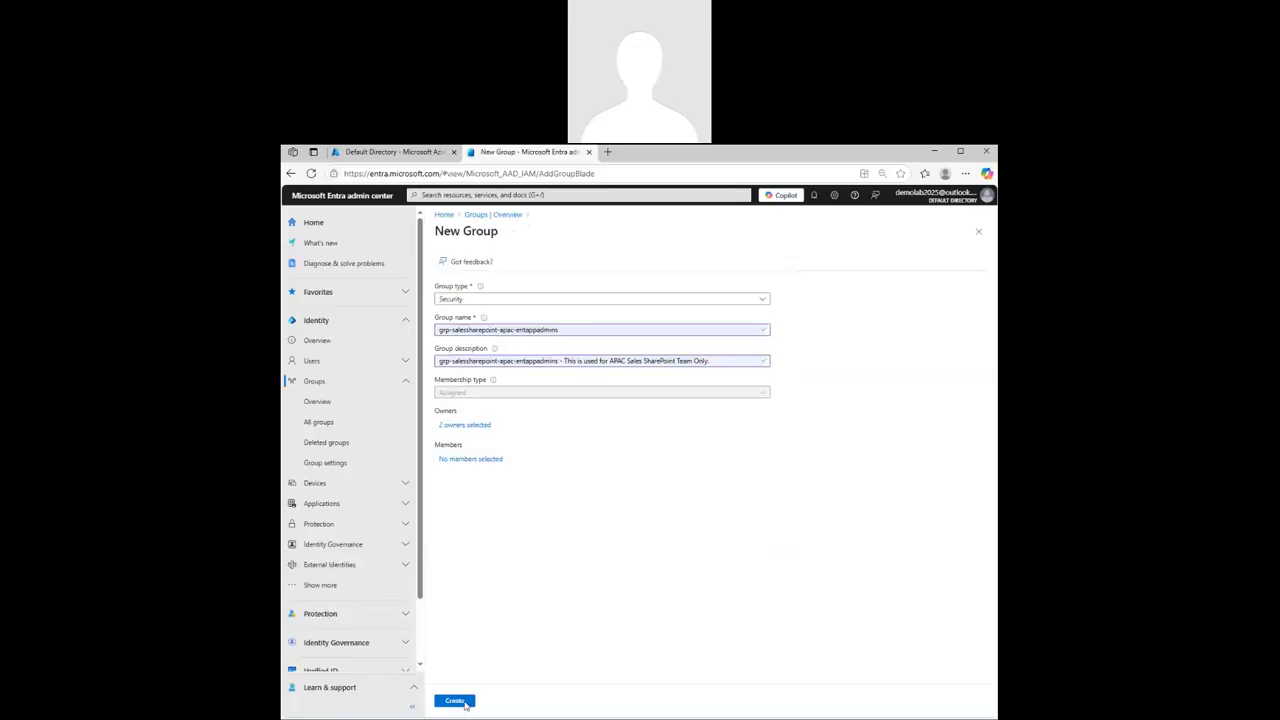
- Add App Admin1, App Admin2 and App Admin3 as members of the new group and create the group
click(475, 460)
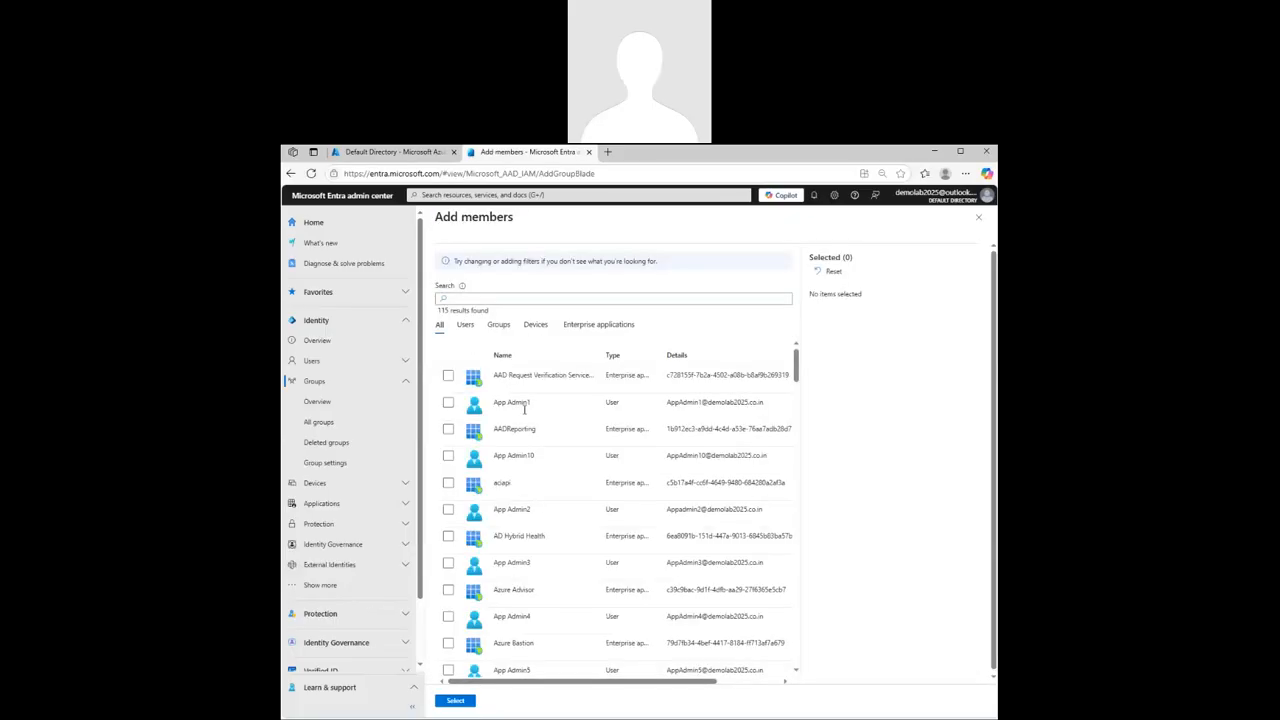
click(502, 298)
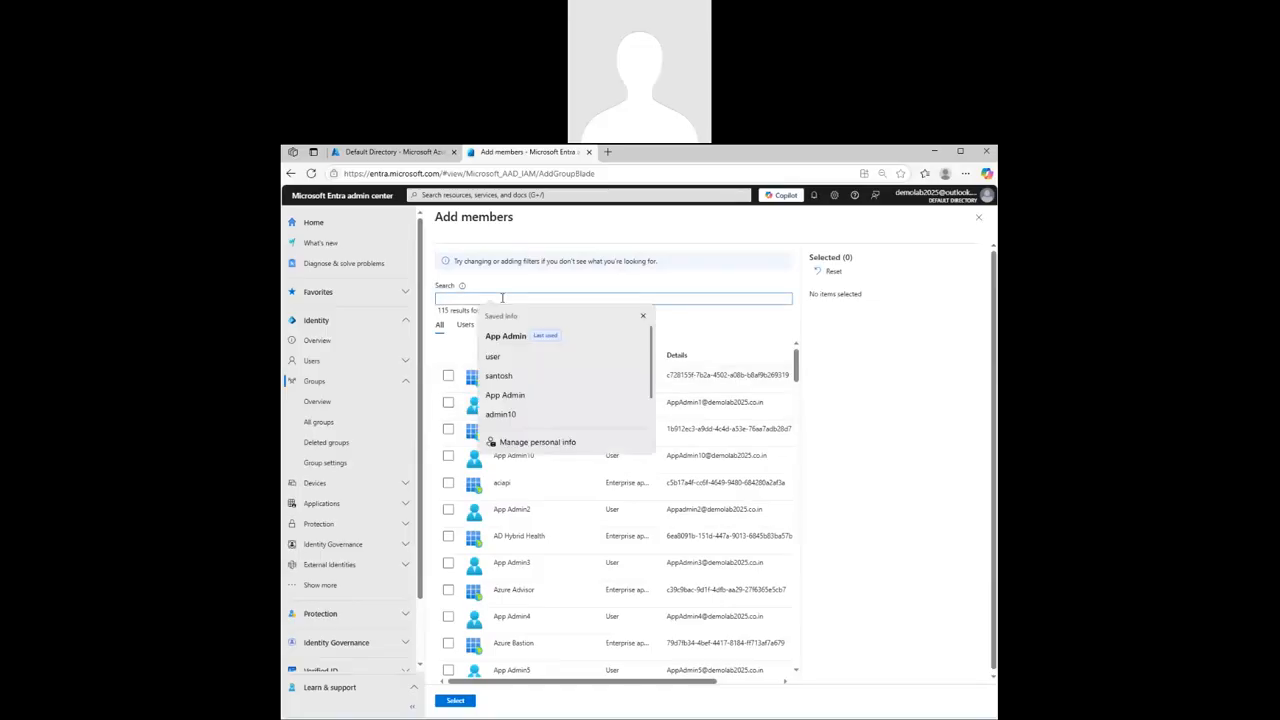
text(App Admin)
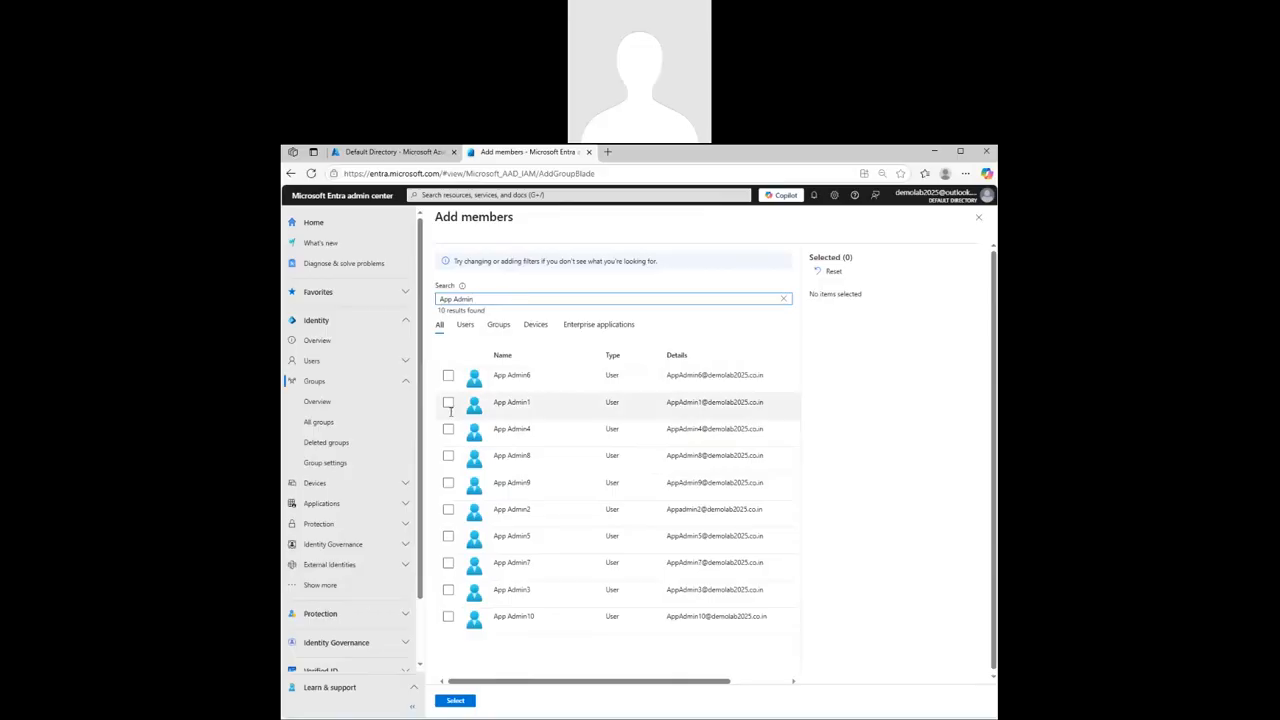
click(548, 404)
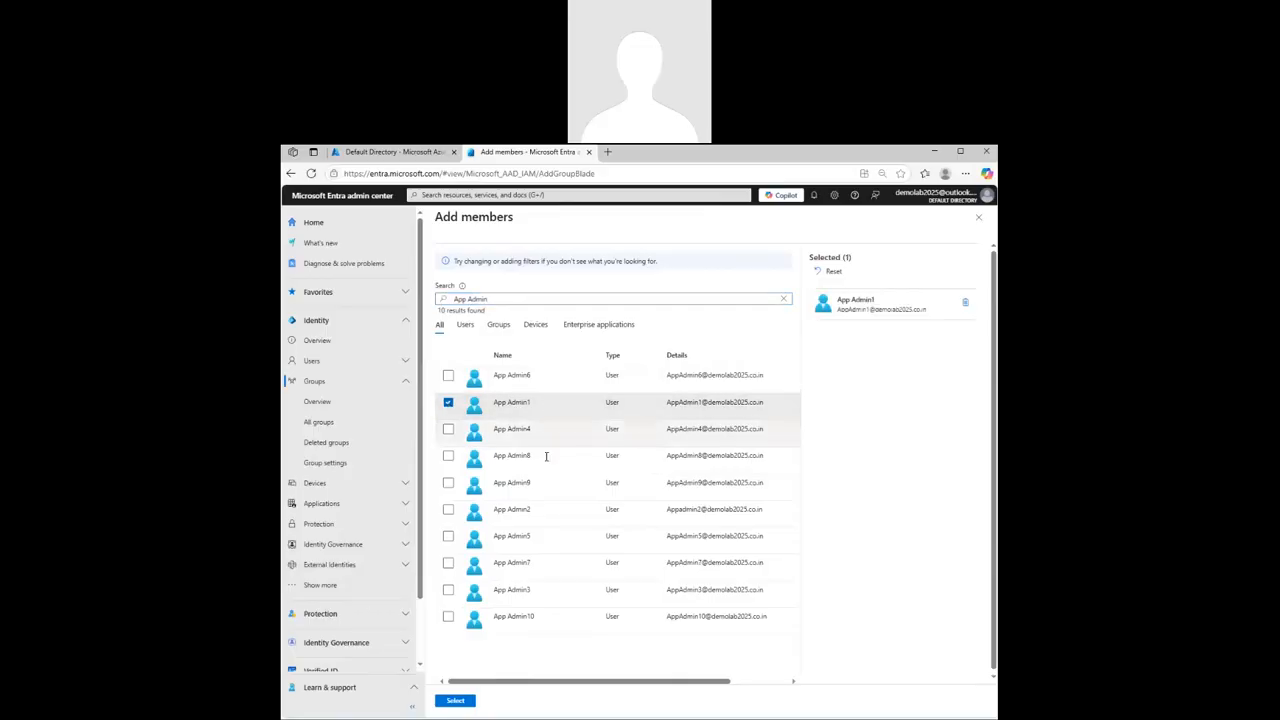
click(451, 511)
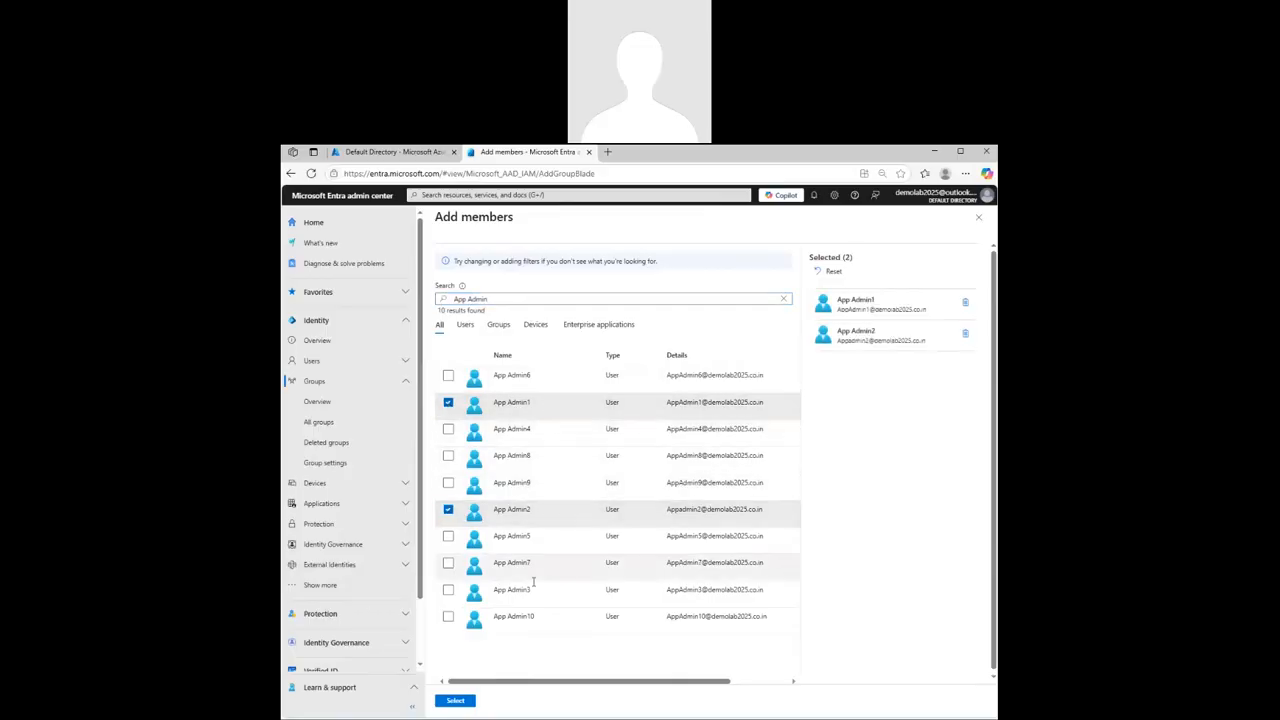
click(448, 590)
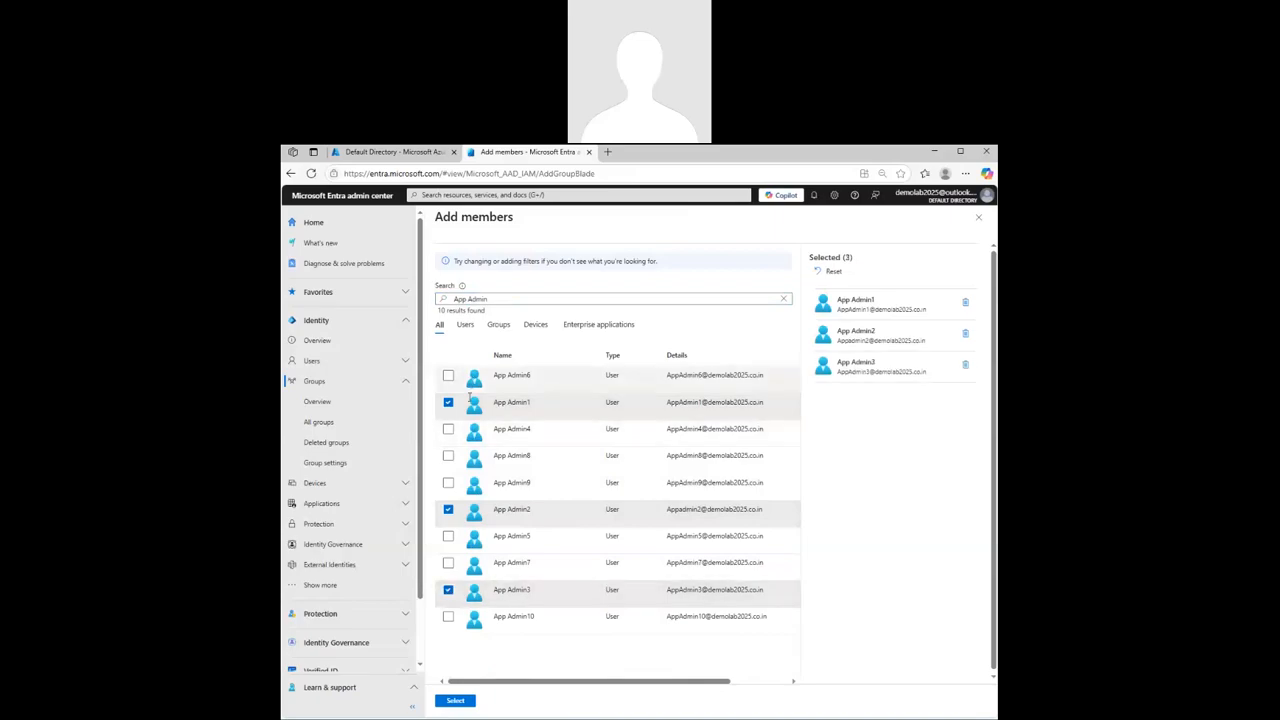
click(461, 704)
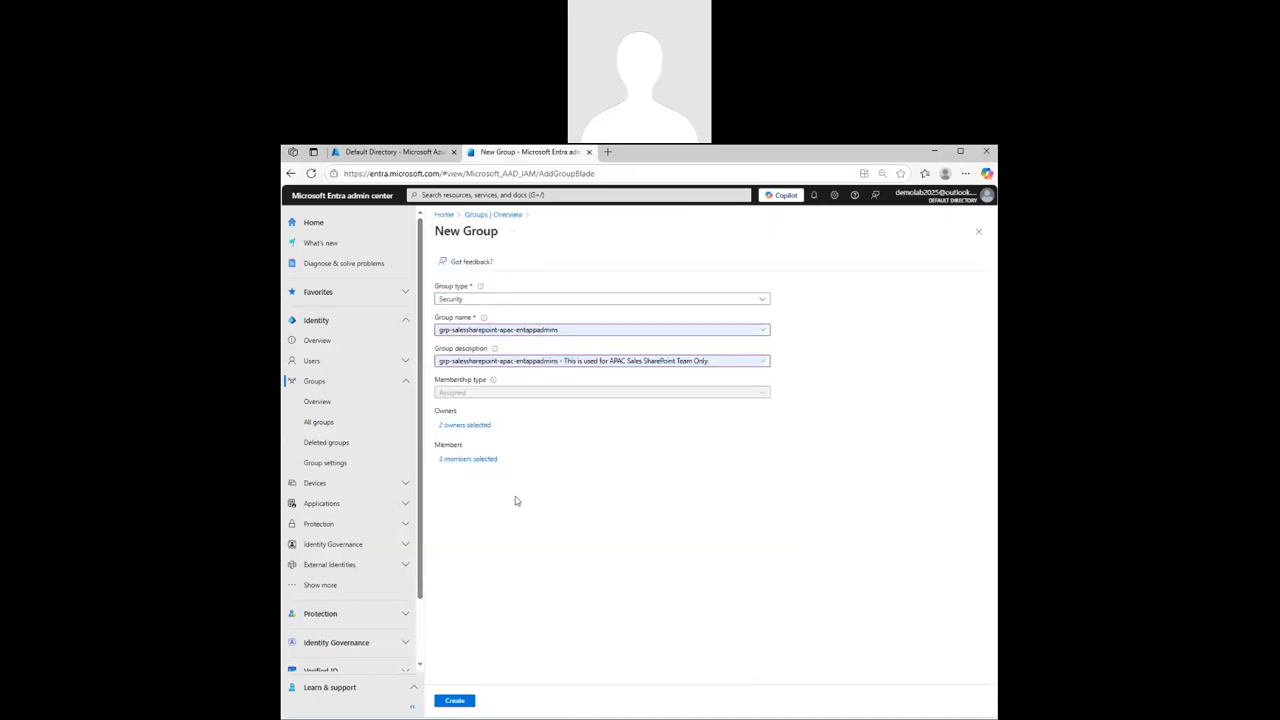
click(455, 702)
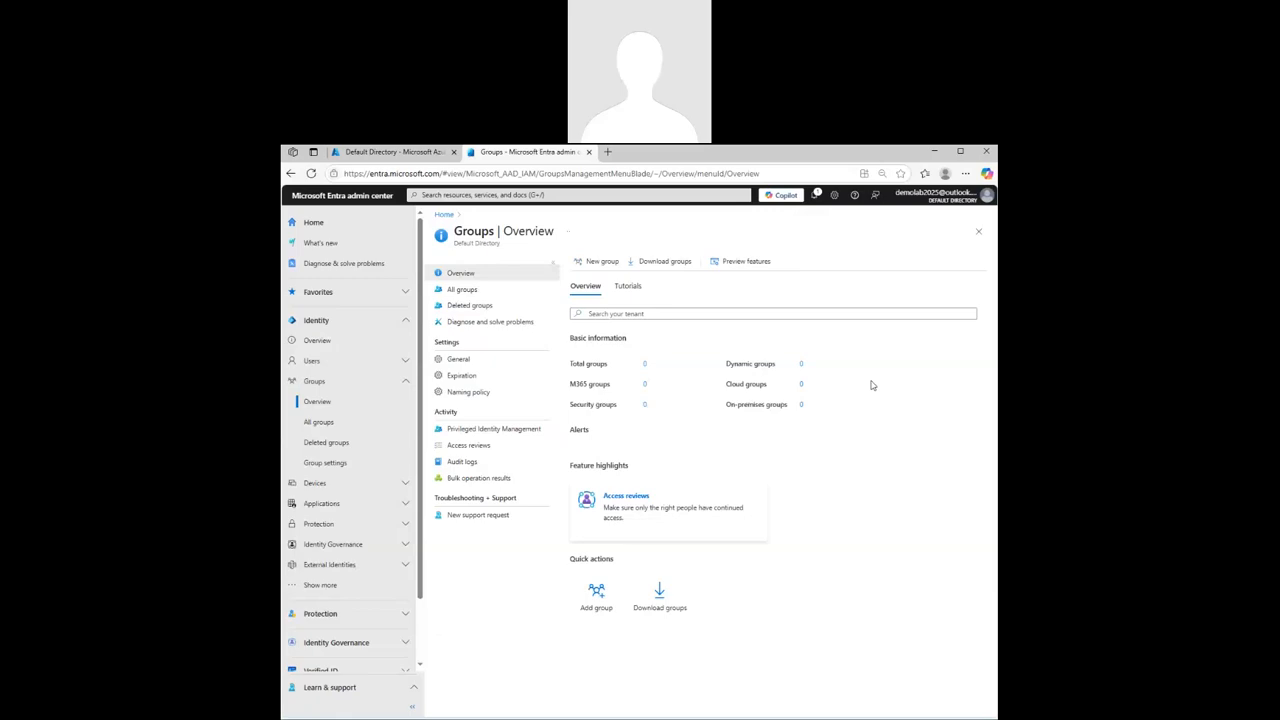
- Check the groups overview, and open grp-salessharepoint-apac-entappadmins from the list of all groups to view its basic information
click(460, 289)
click(463, 273)
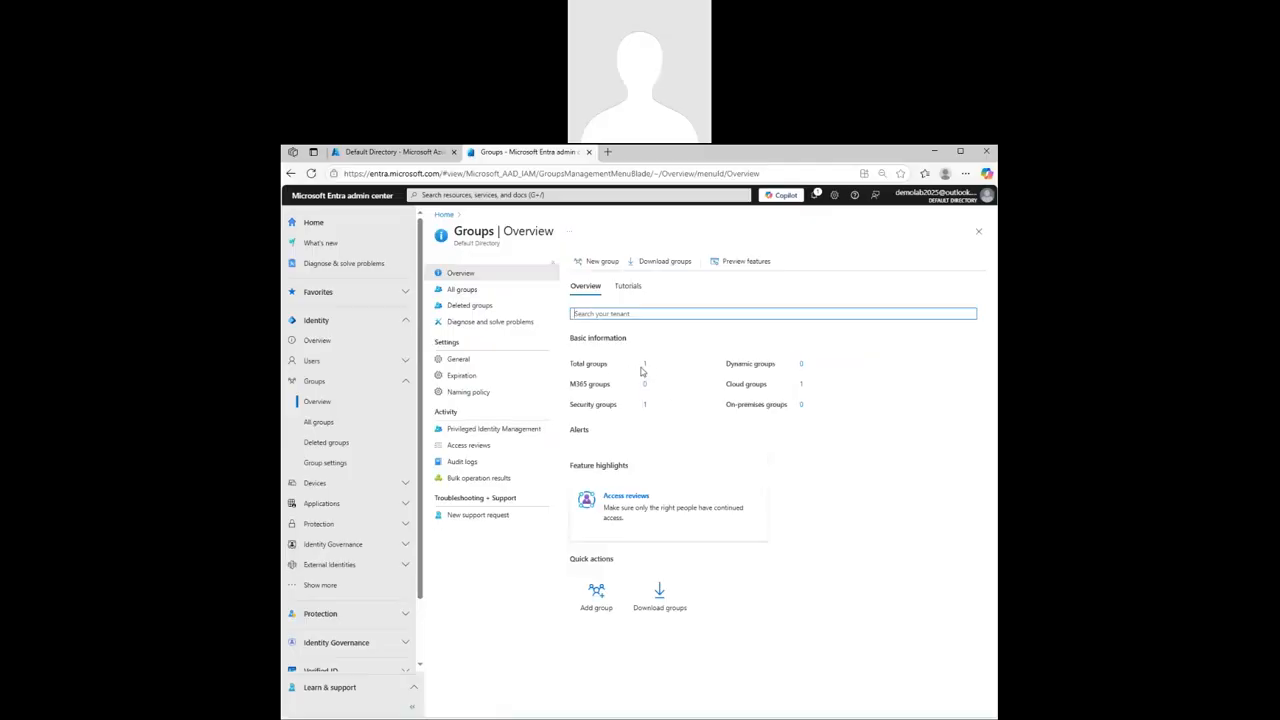
click(470, 292)
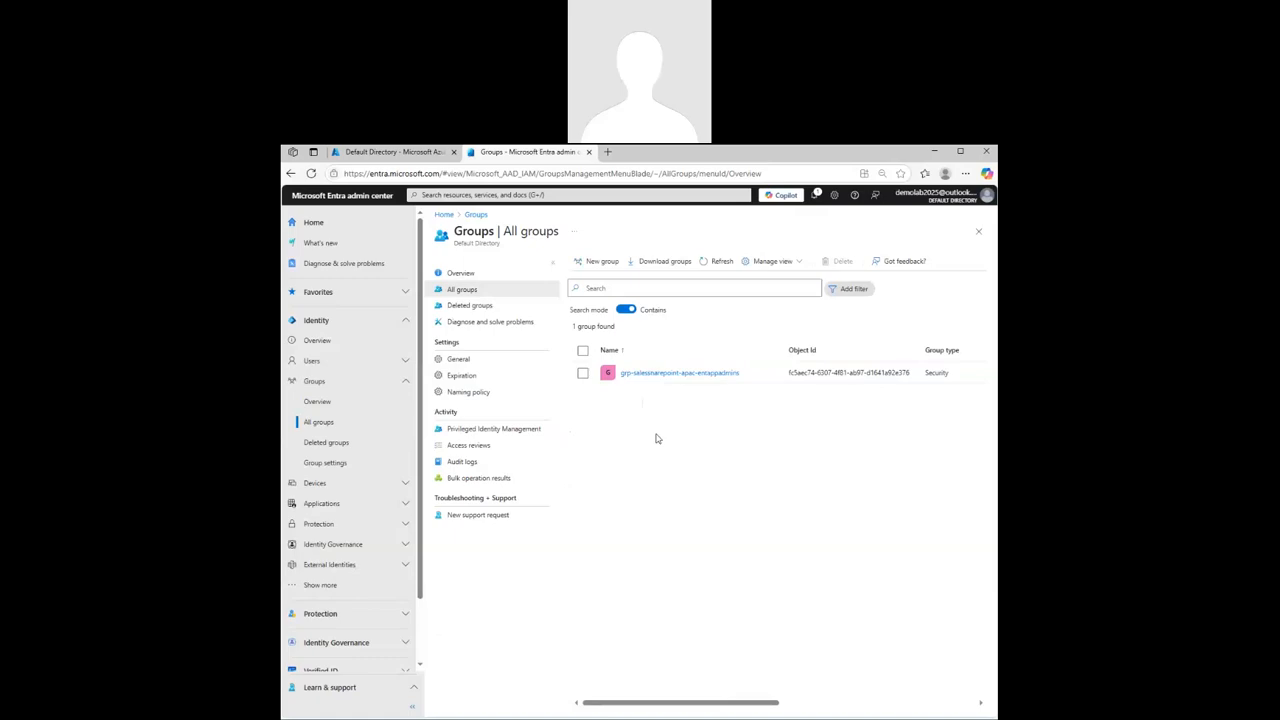
click(662, 374)
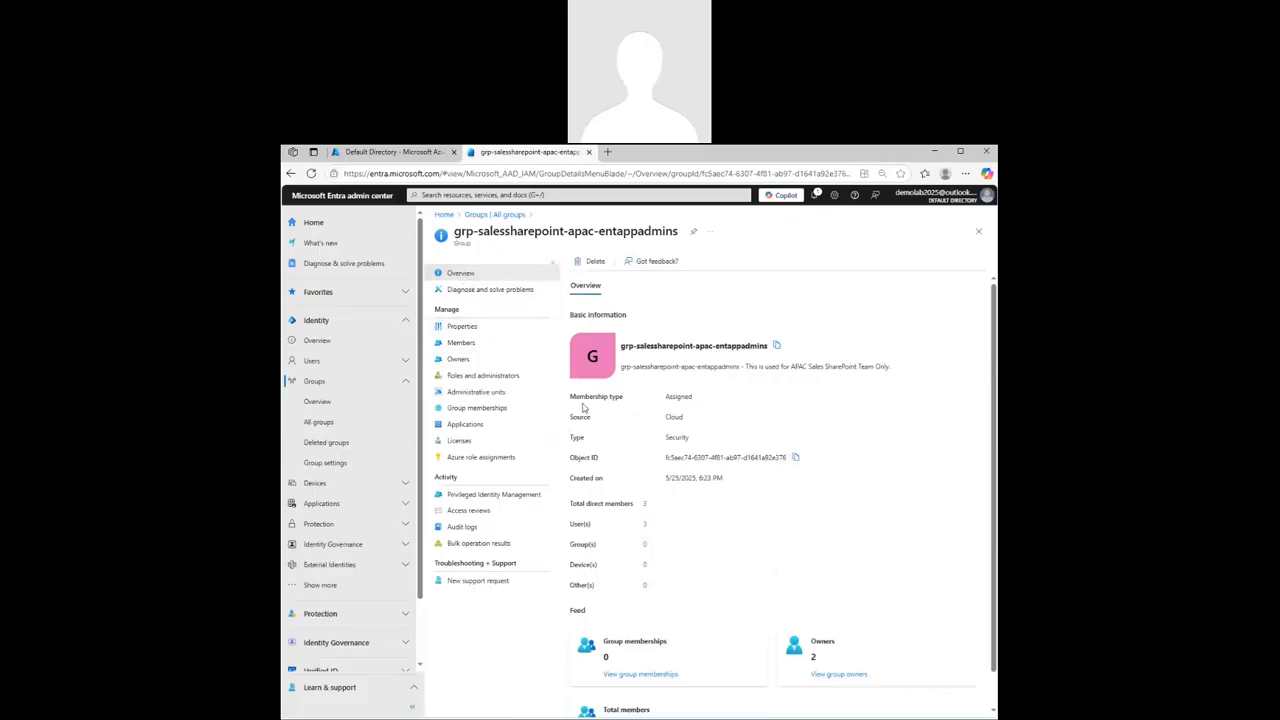
double_click(687, 397)
- Review the members, properties and owners of grp-salessharepoint-apac-entappadmins
click(466, 344)
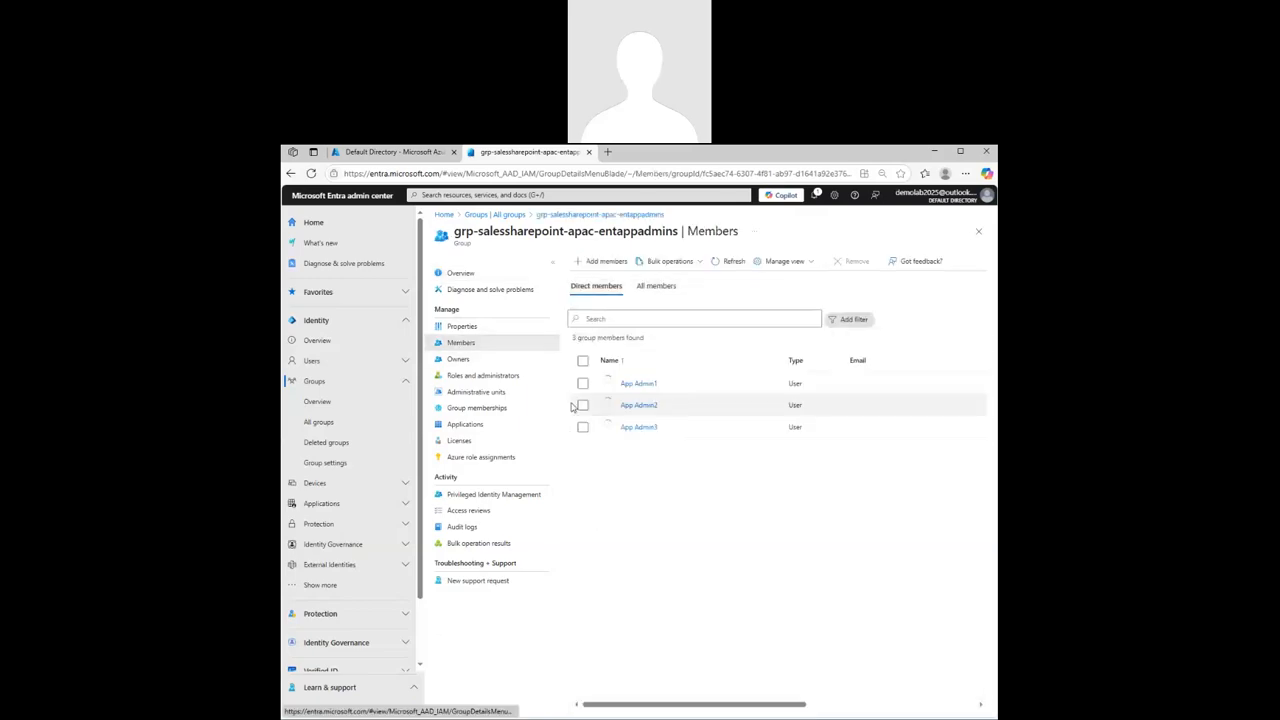
click(475, 329)
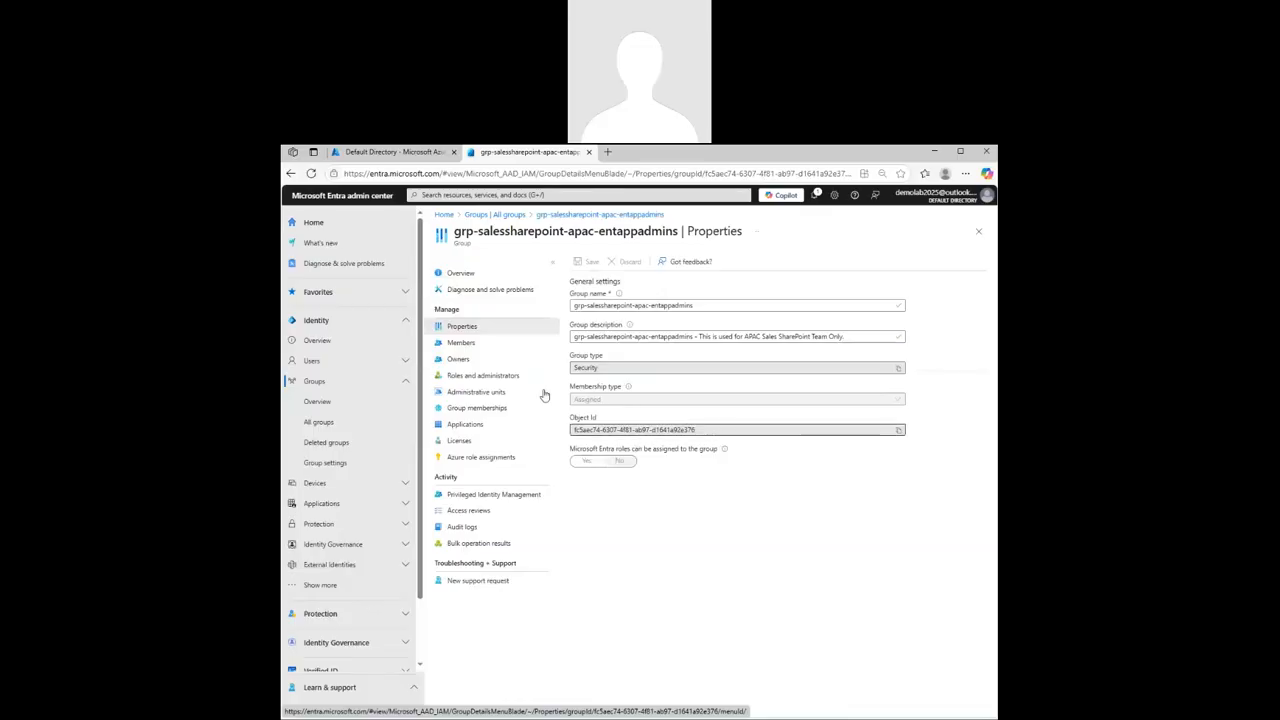
click(463, 343)
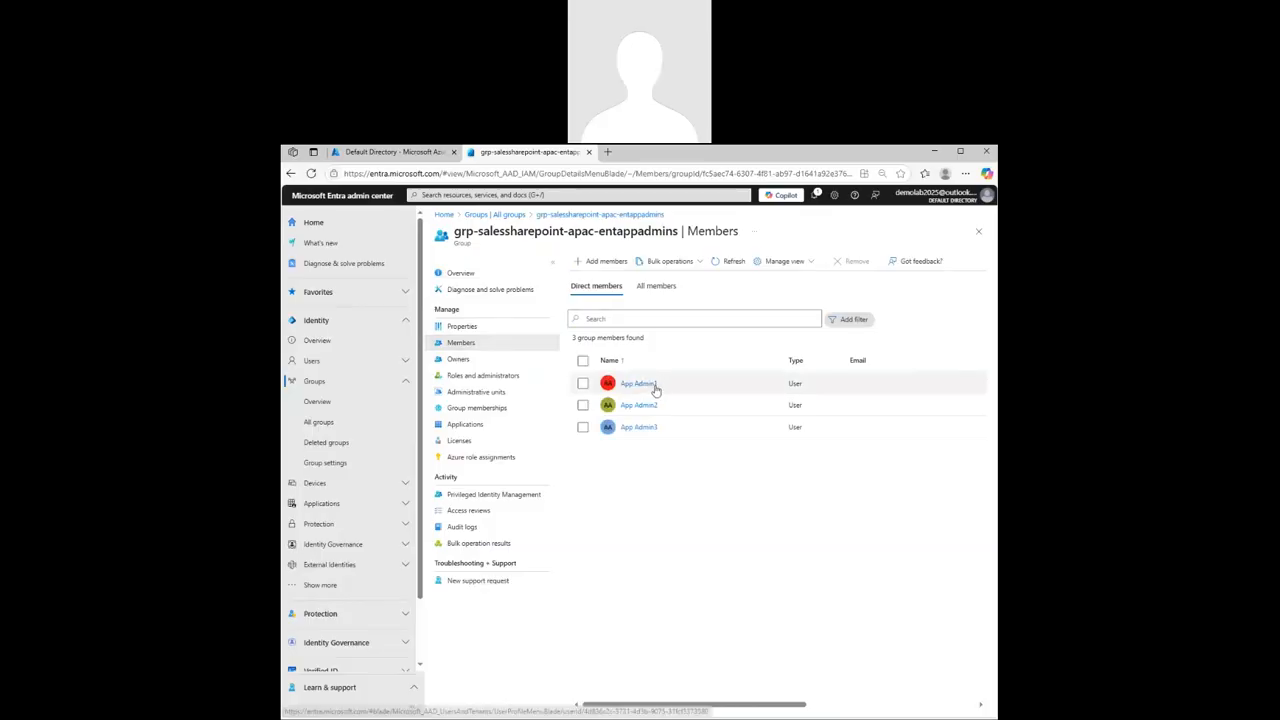
click(456, 359)
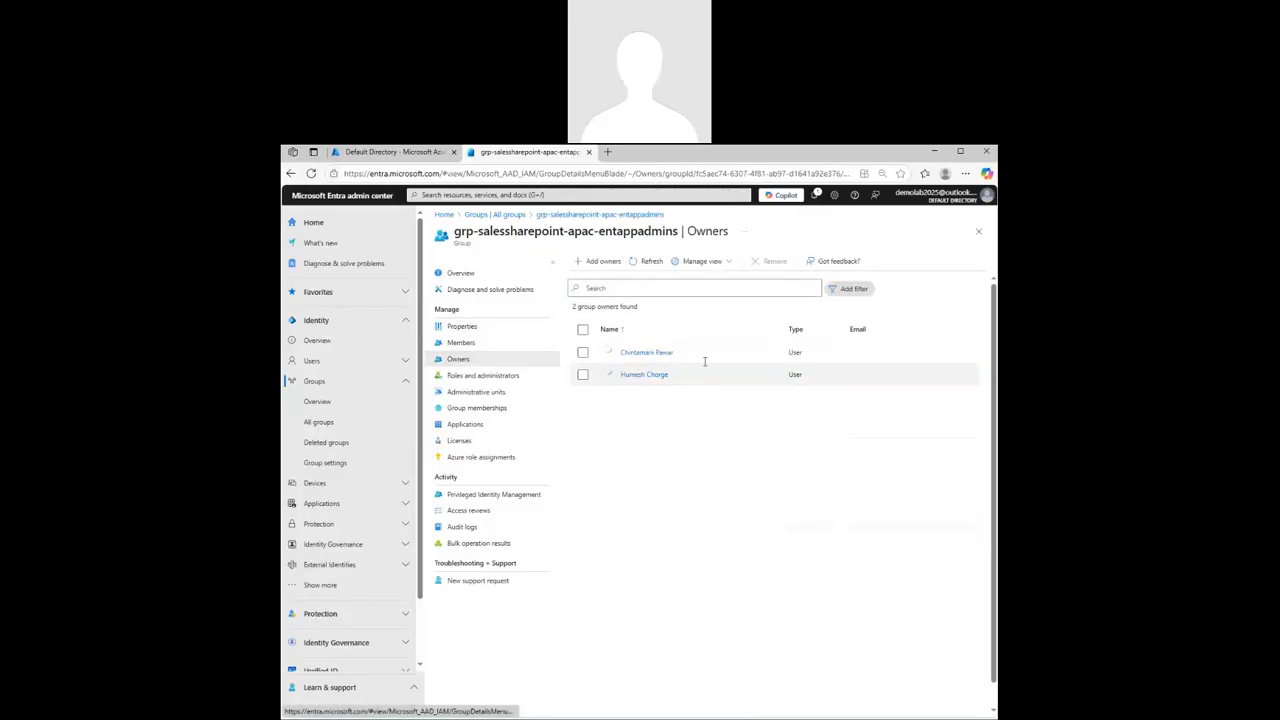
- Review the group's roles and administrators, administrative units, group memberships, applications, licenses and Azure role assignments, and return to its properties
click(486, 376)
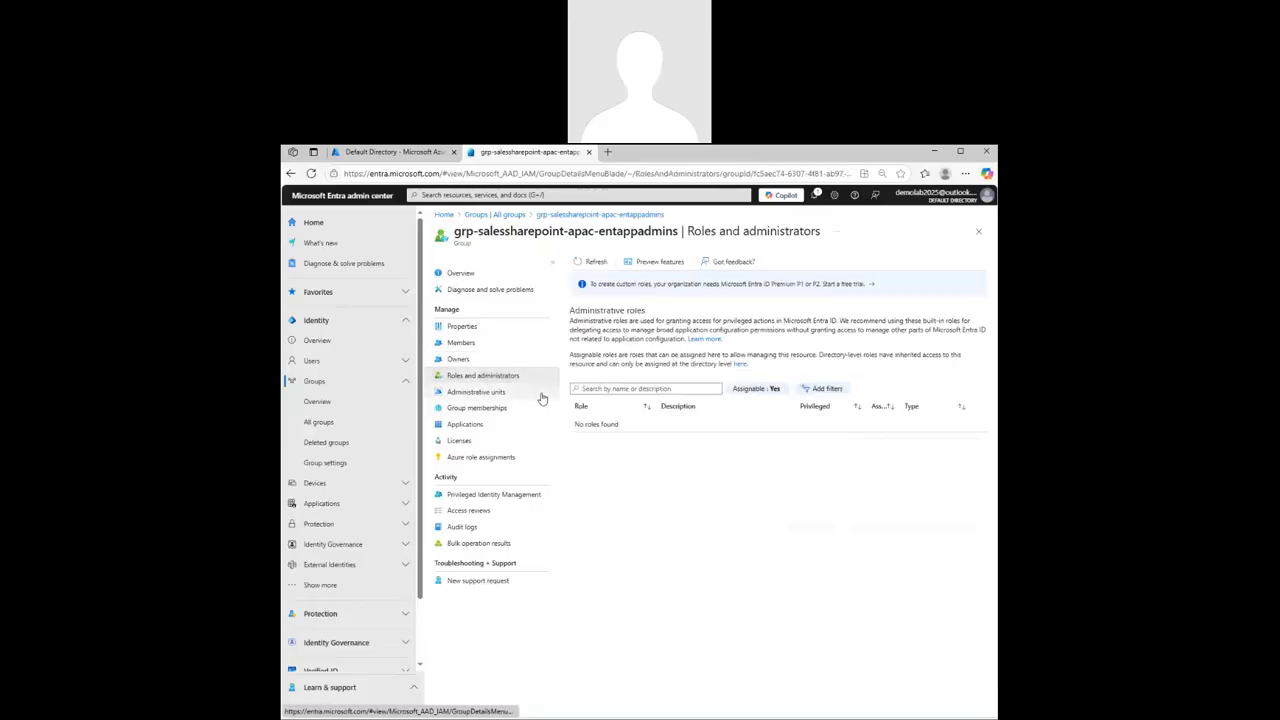
click(487, 393)
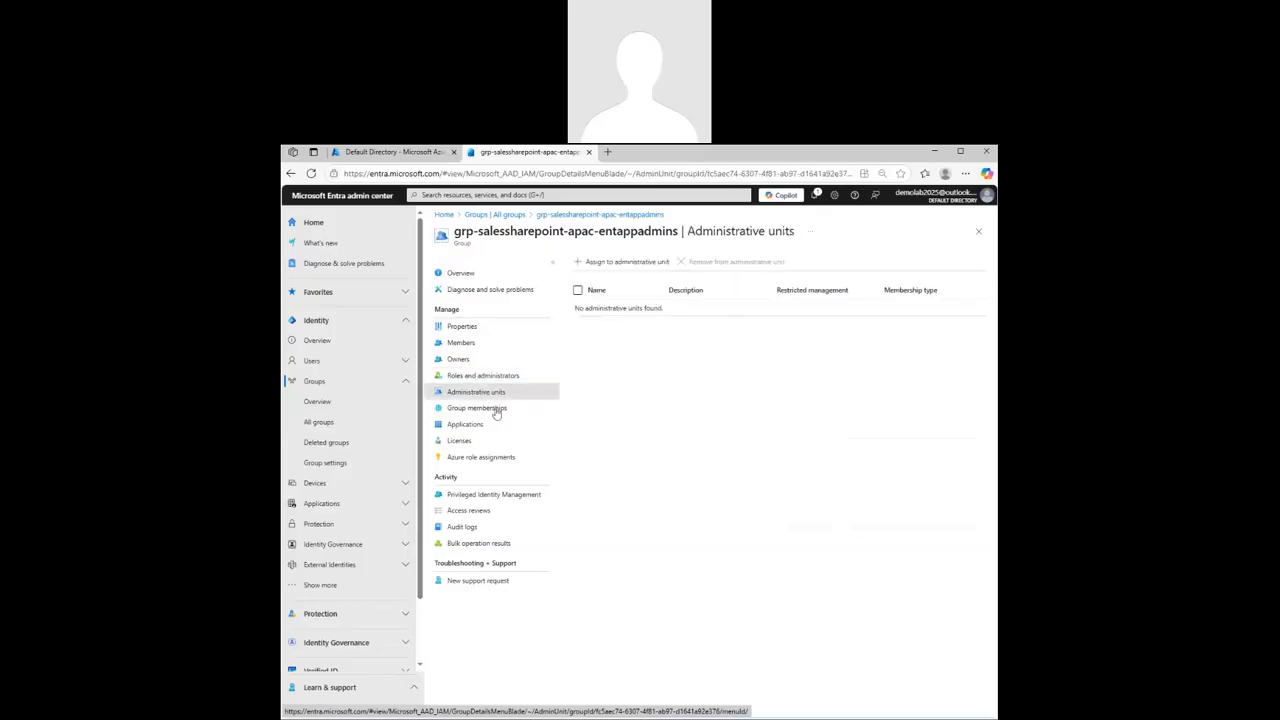
click(481, 410)
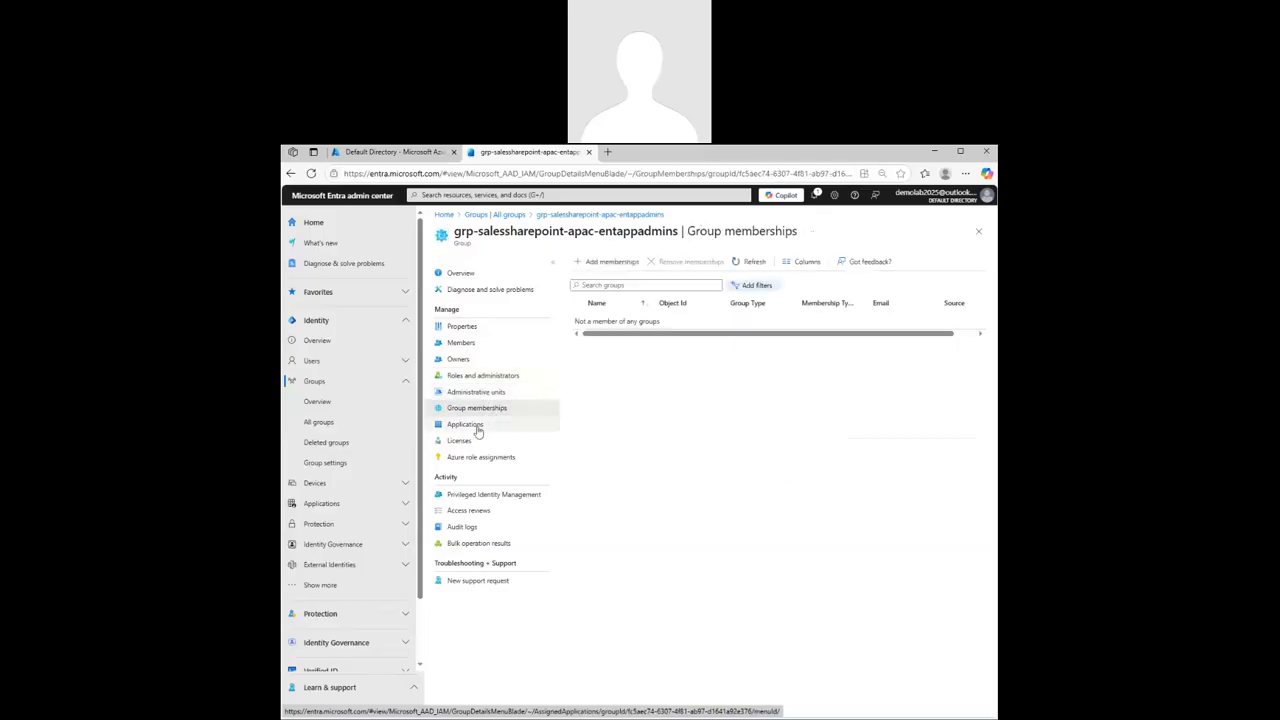
click(470, 426)
click(483, 441)
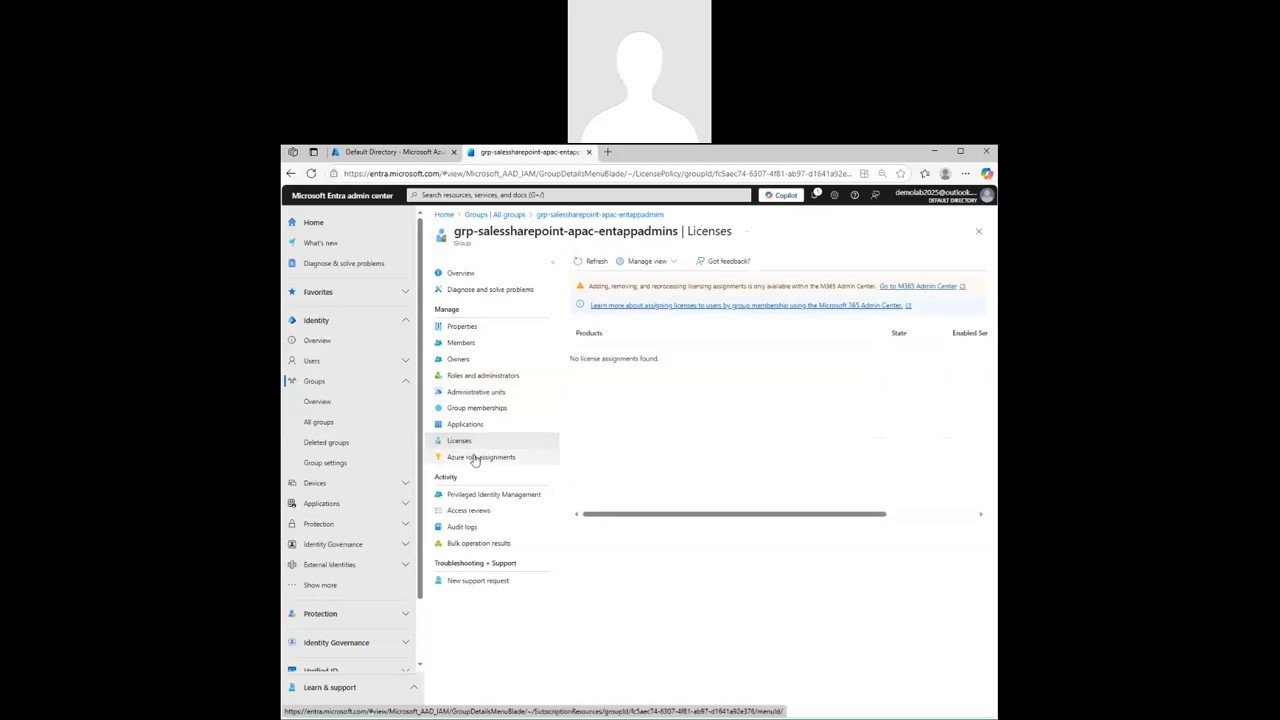
click(493, 457)
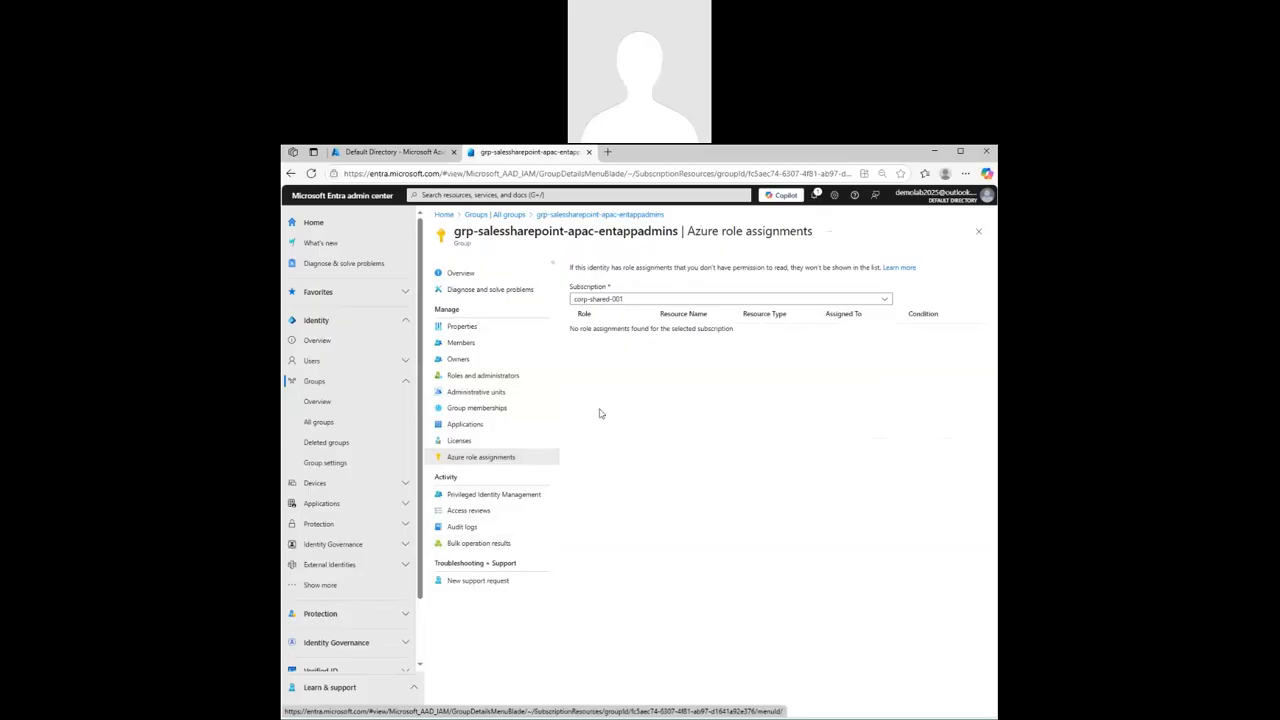
click(467, 327)
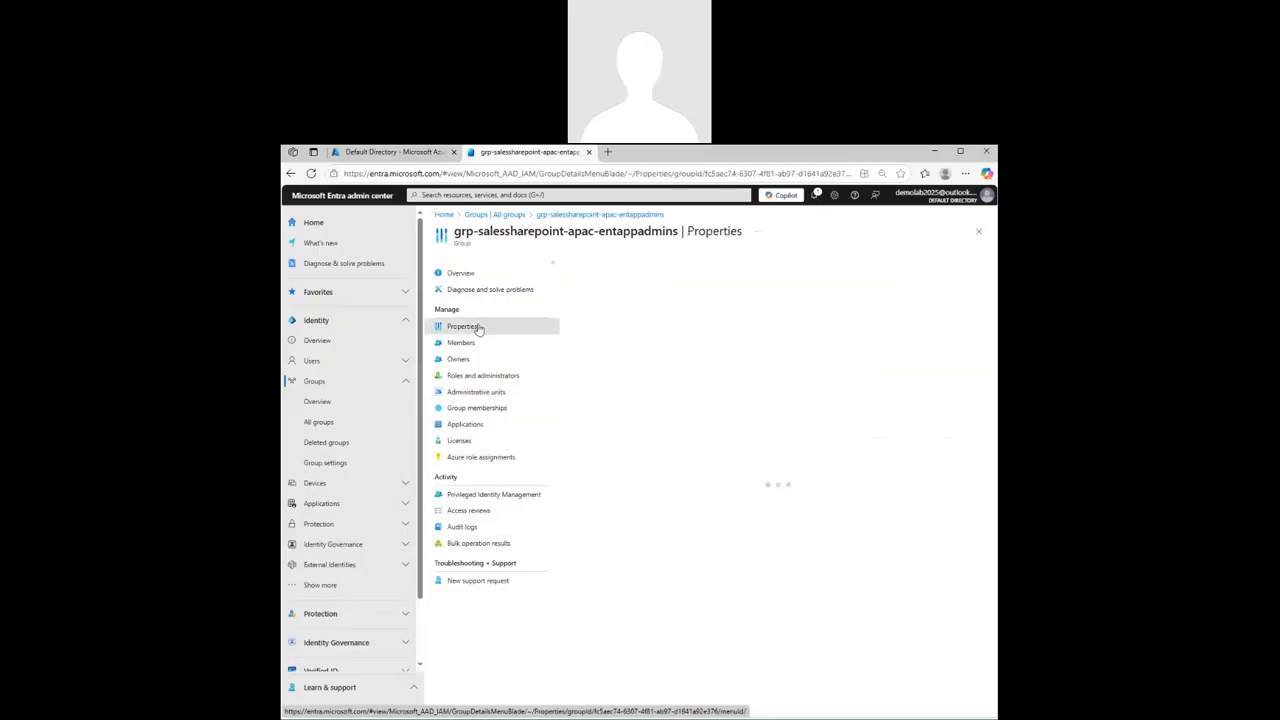
- Start a new security group named grp-salessharepoint-na-entappadmins with the description "grp-salessharepoint-na-entappadmins - This group is used for North America Sales SharePoint Team"
click(508, 215)
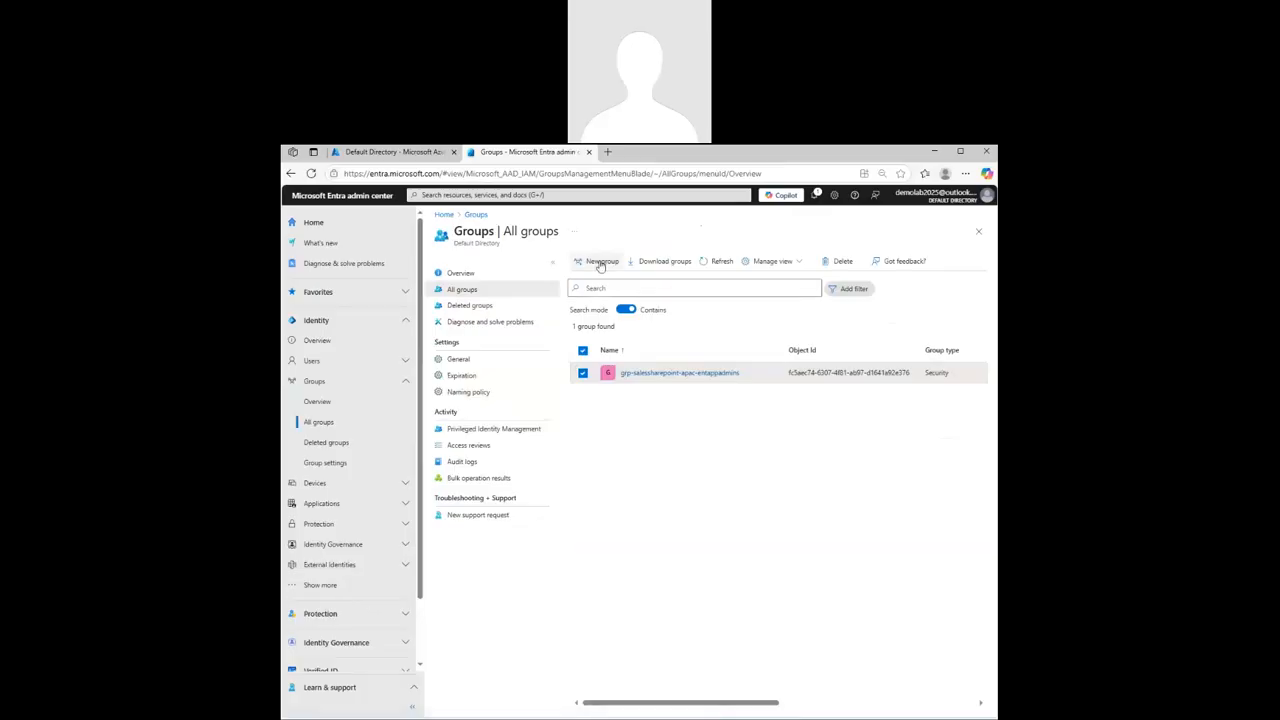
click(600, 261)
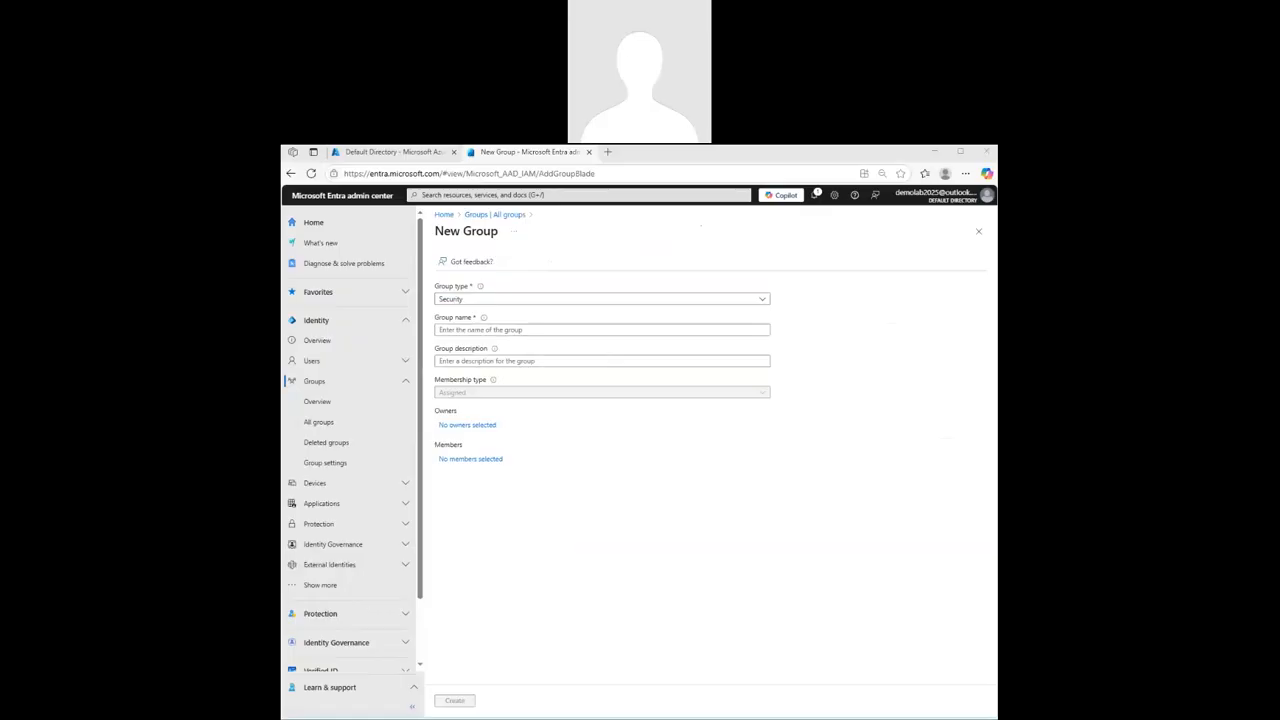
click(487, 330)
click(505, 400)
click(498, 361)
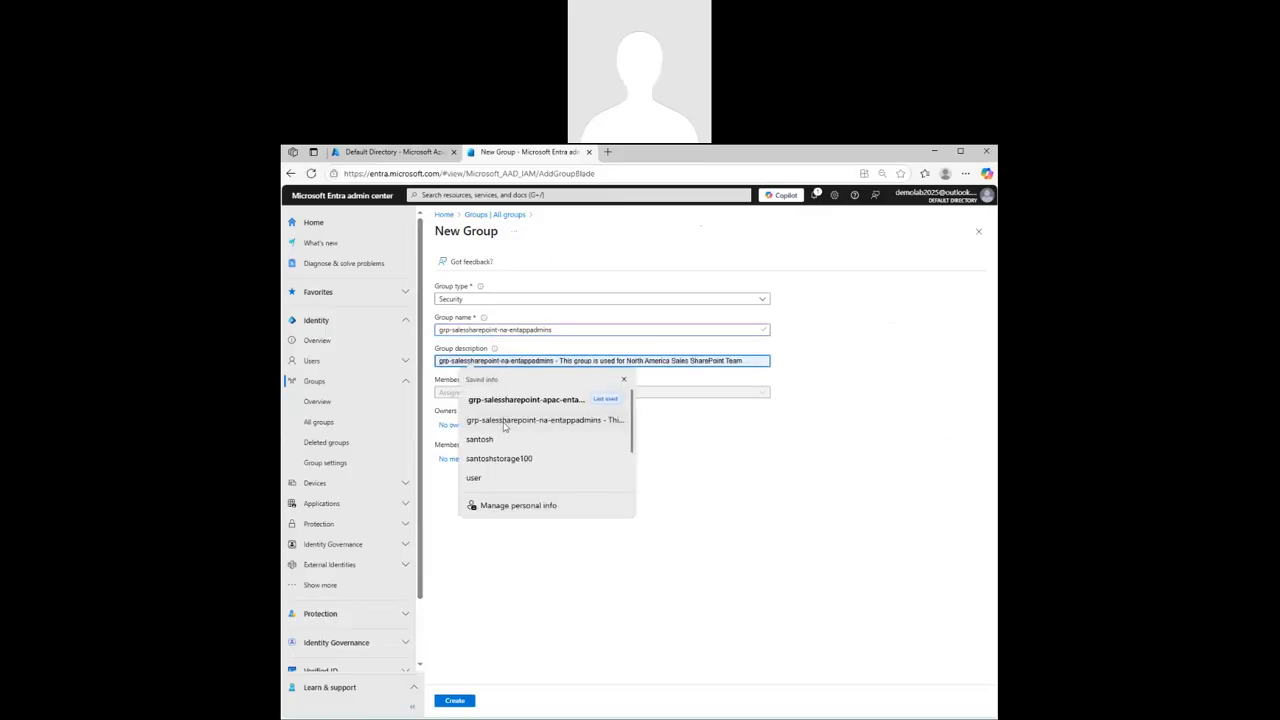
click(505, 420)
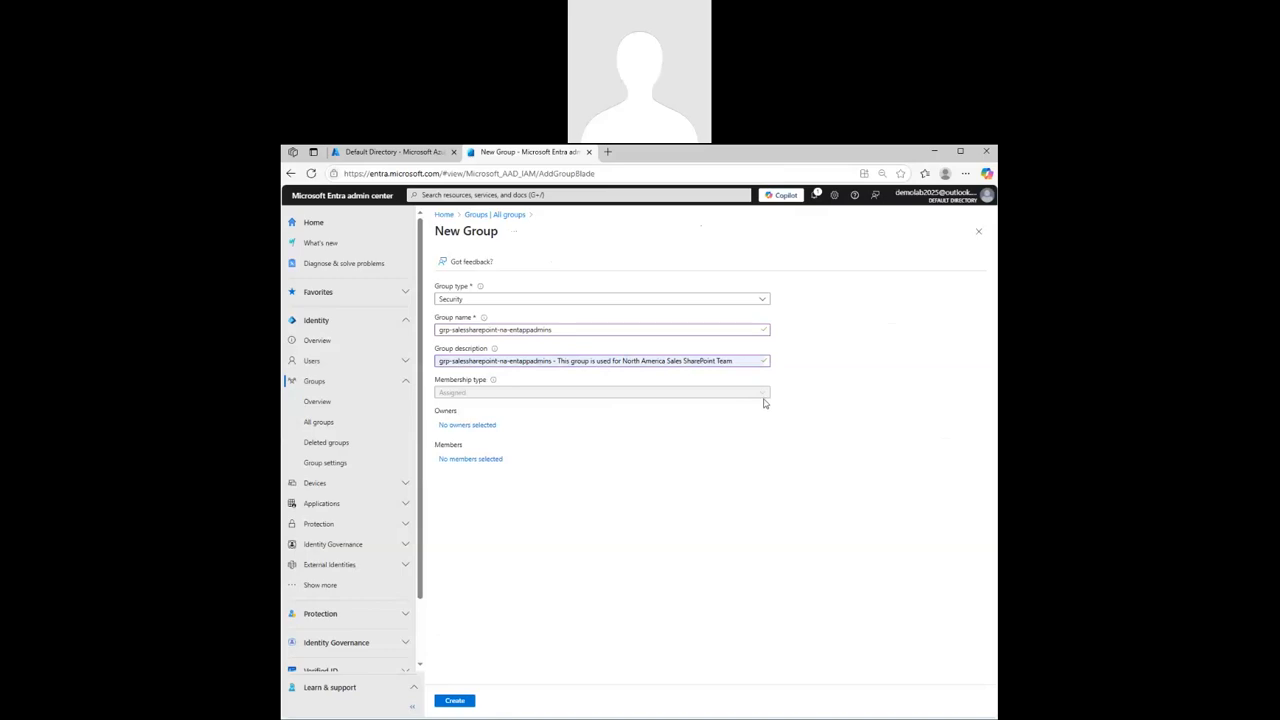
- Add the user listed directly after the gmail.com account and the second-to-last user in the list as owners of the new group
click(471, 427)
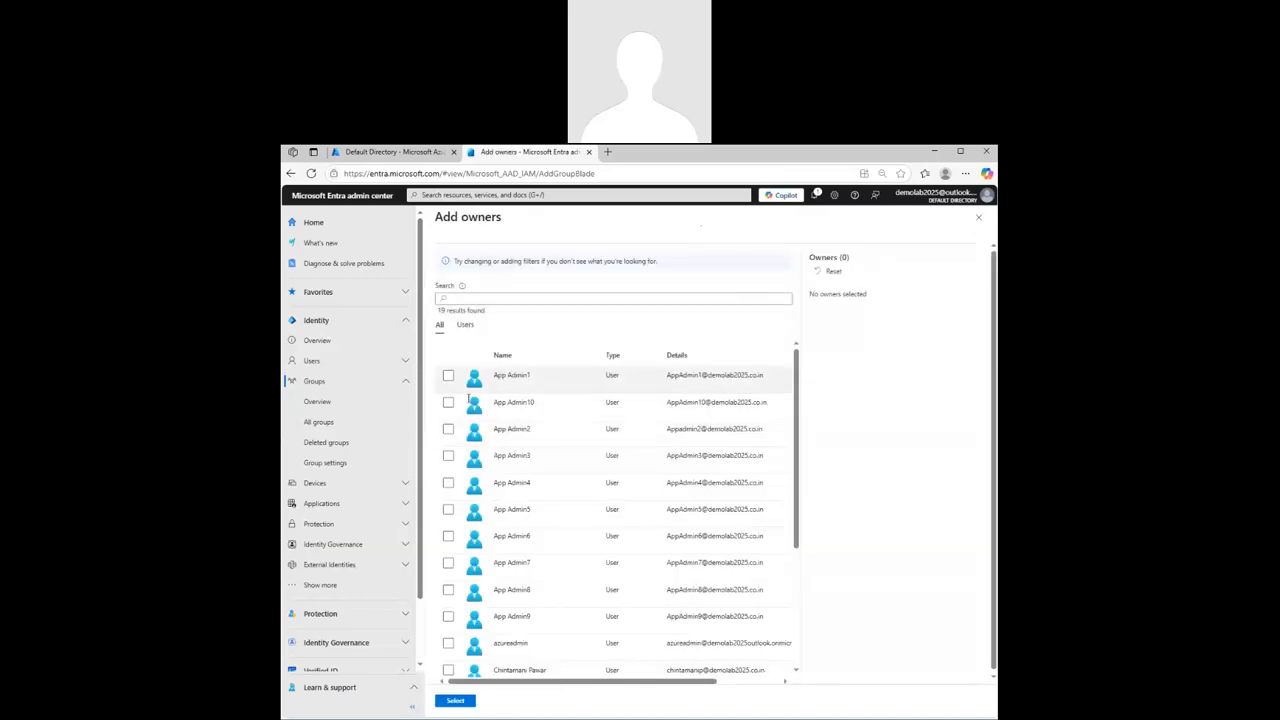
scroll(573, 500, down, 3)
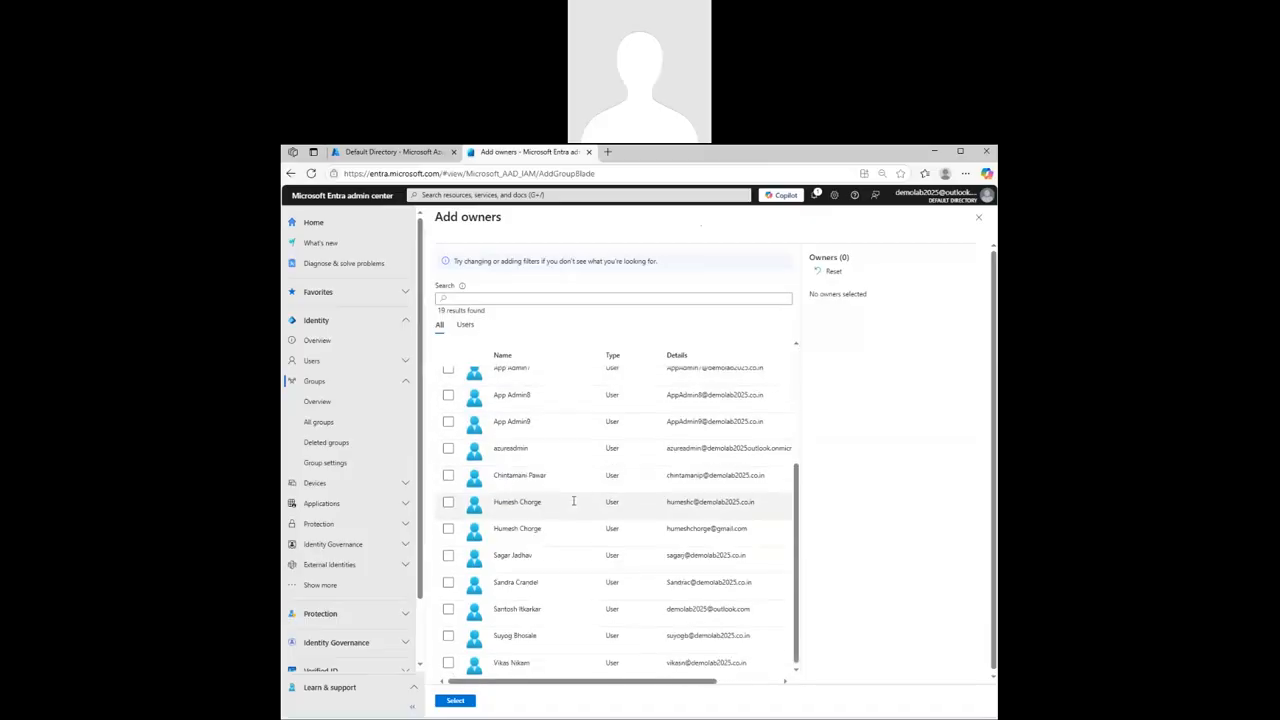
click(449, 554)
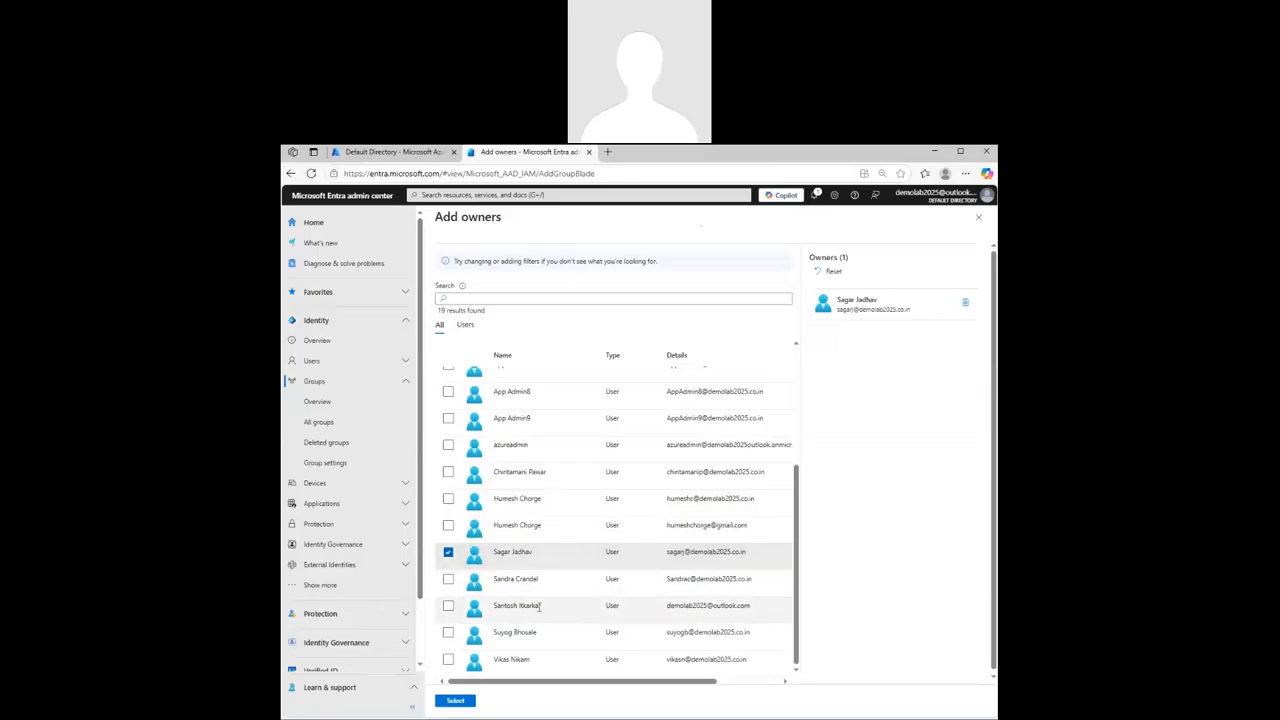
click(448, 632)
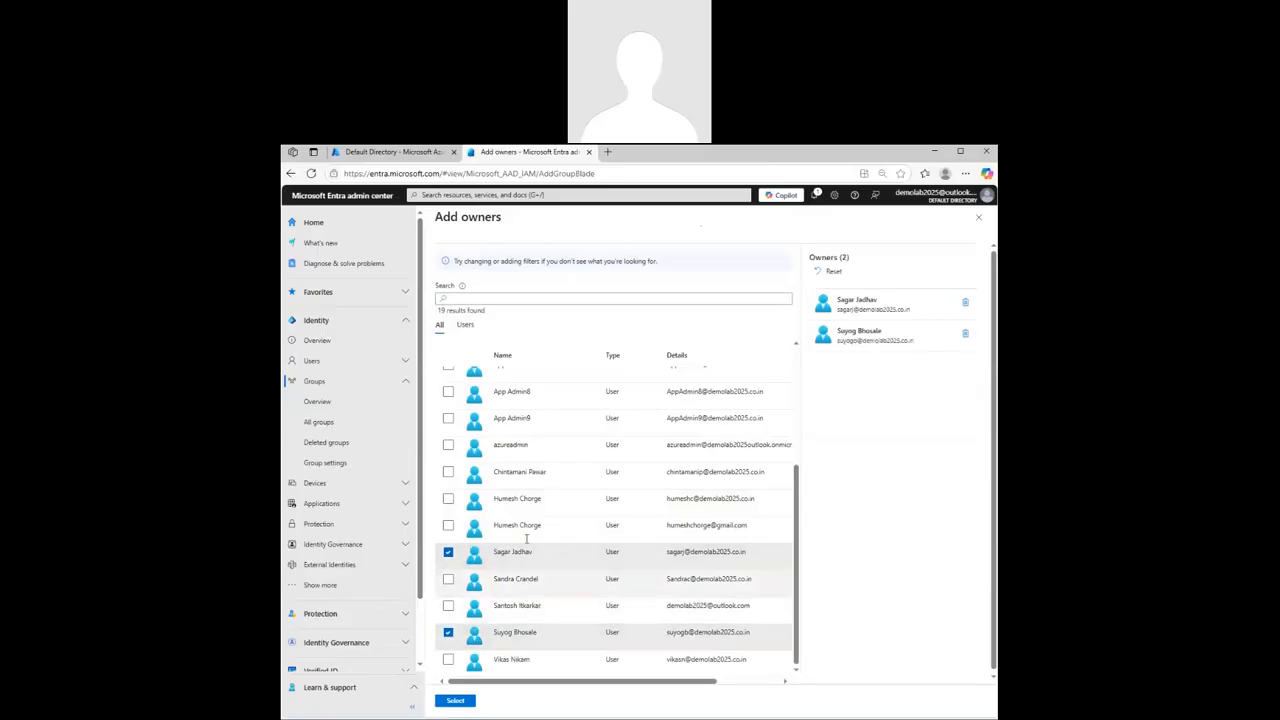
click(455, 700)
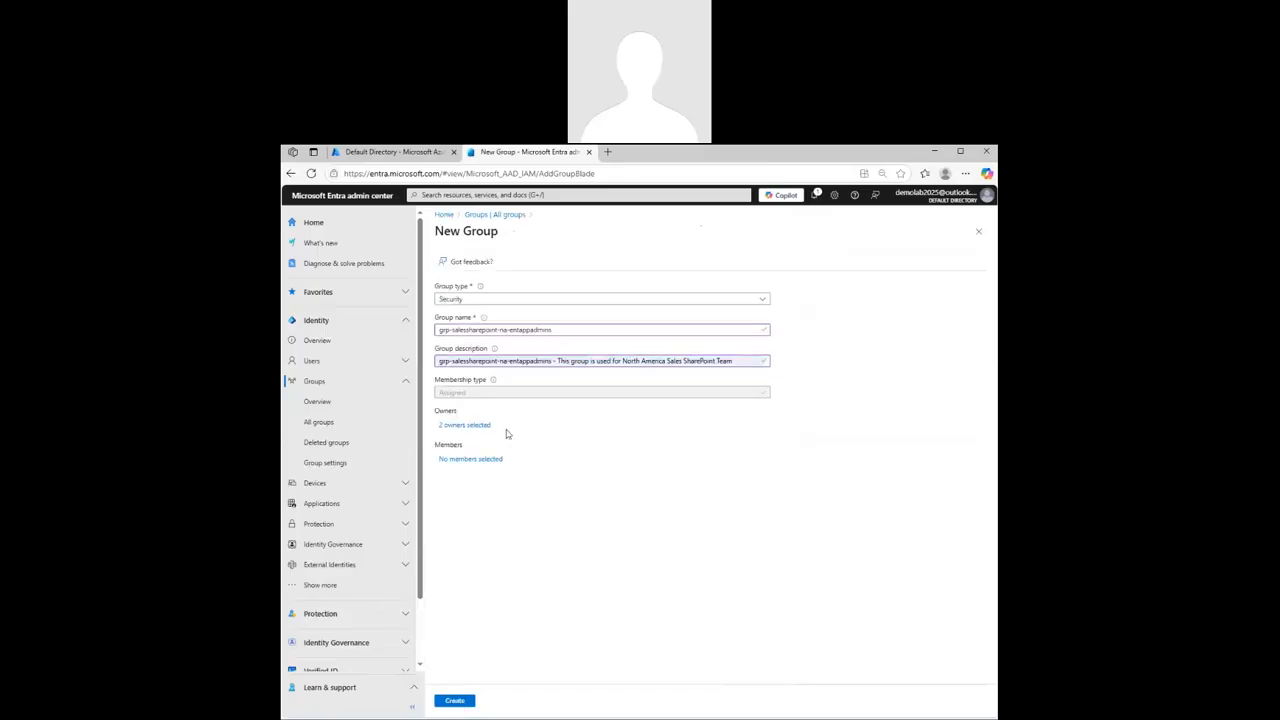
- Add App Admin4, App Admin5 and App Admin6 as members and create the group grp-salessharepoint-na-entappadmins
click(481, 461)
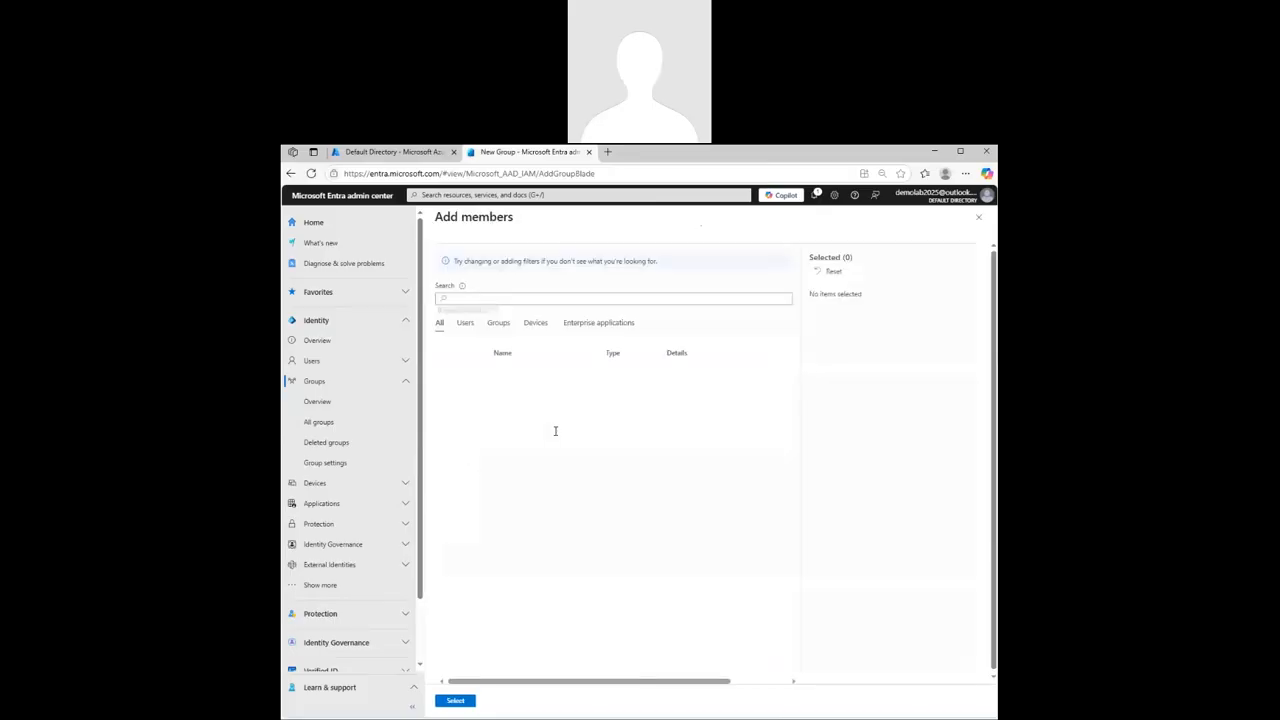
click(486, 299)
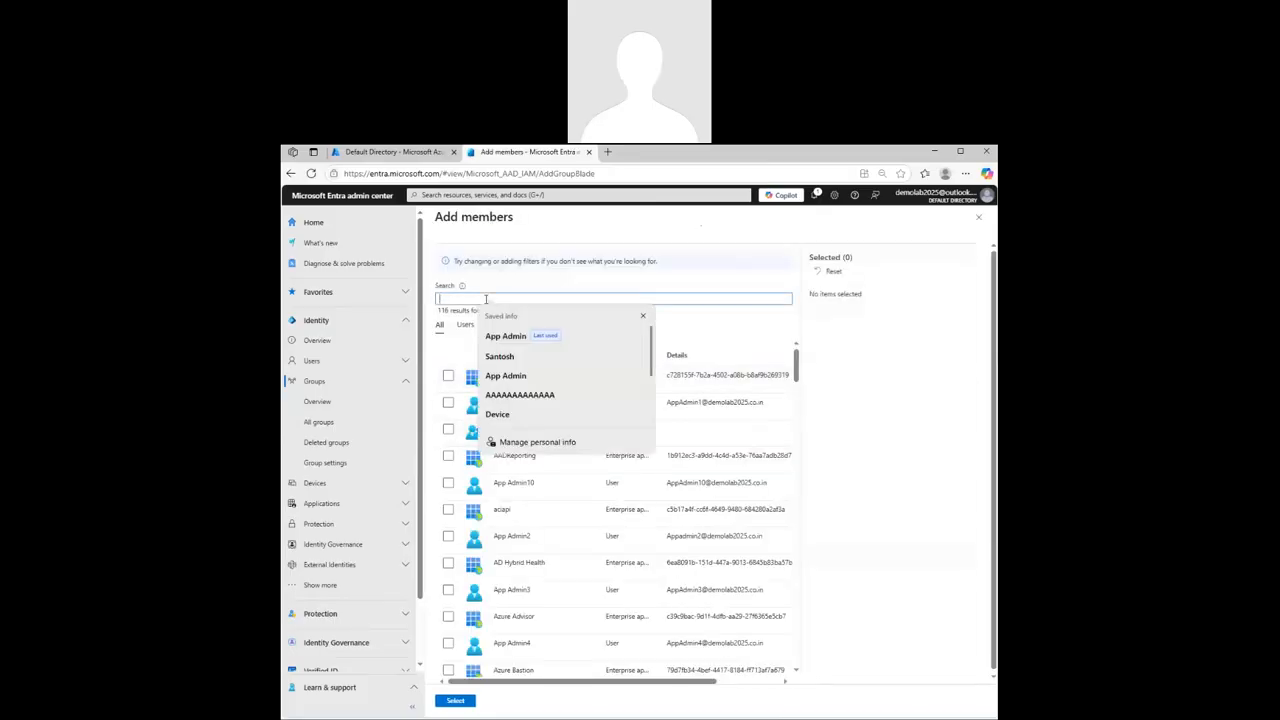
click(505, 336)
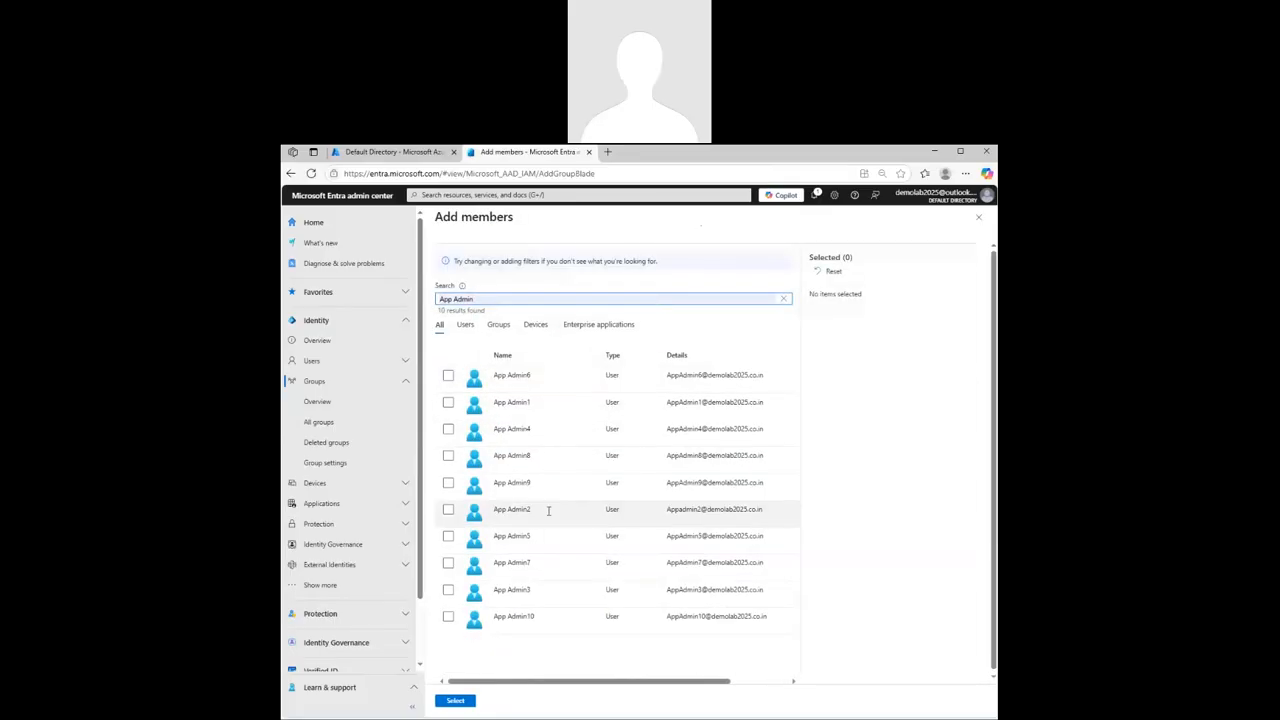
click(448, 428)
click(448, 536)
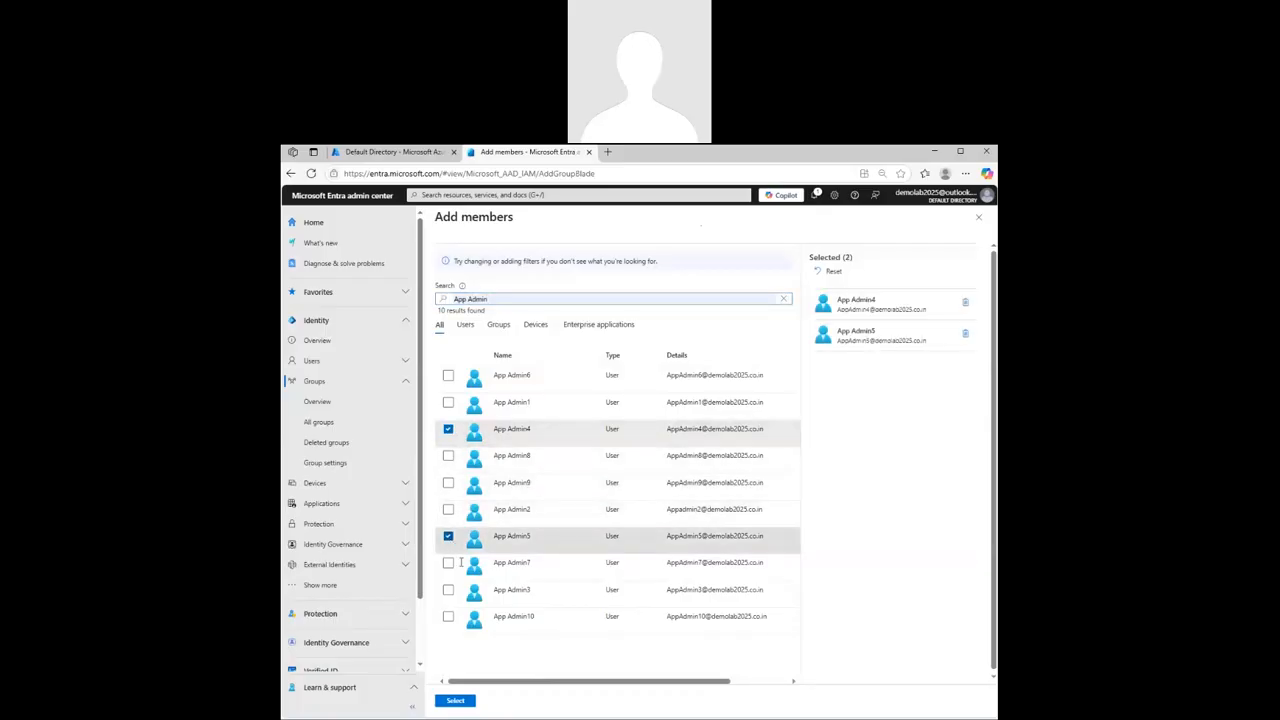
click(448, 375)
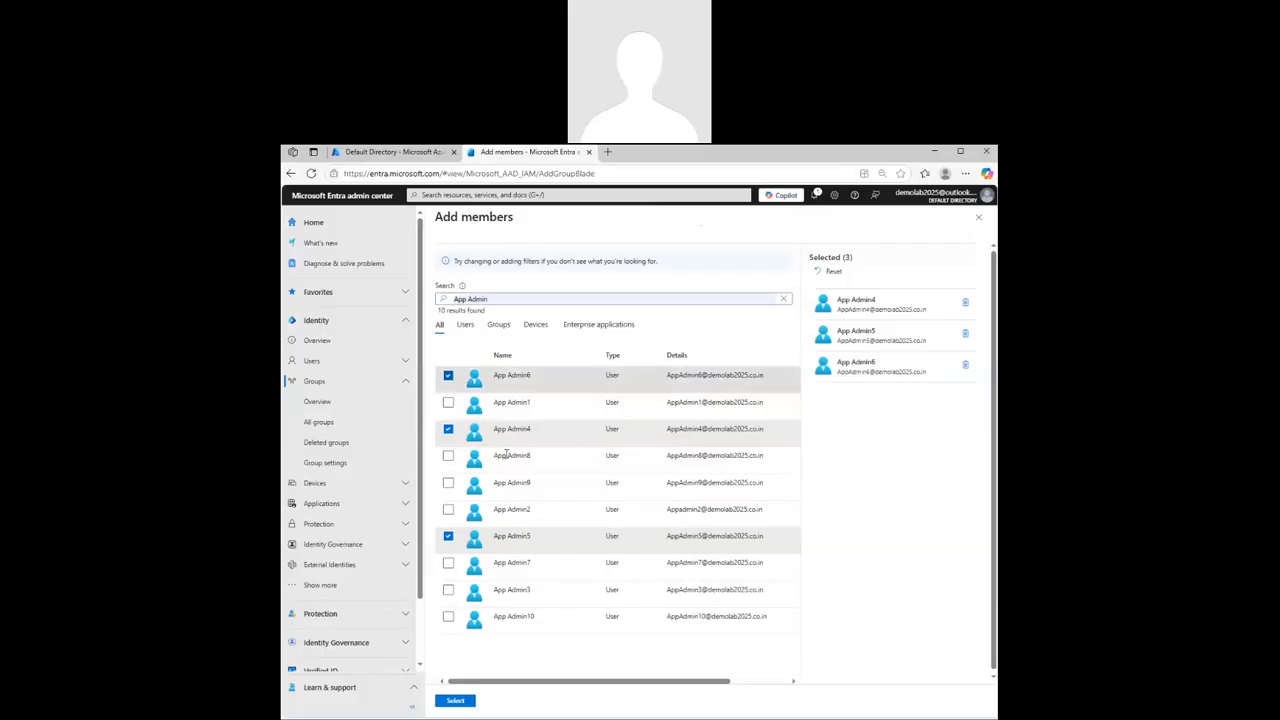
click(458, 702)
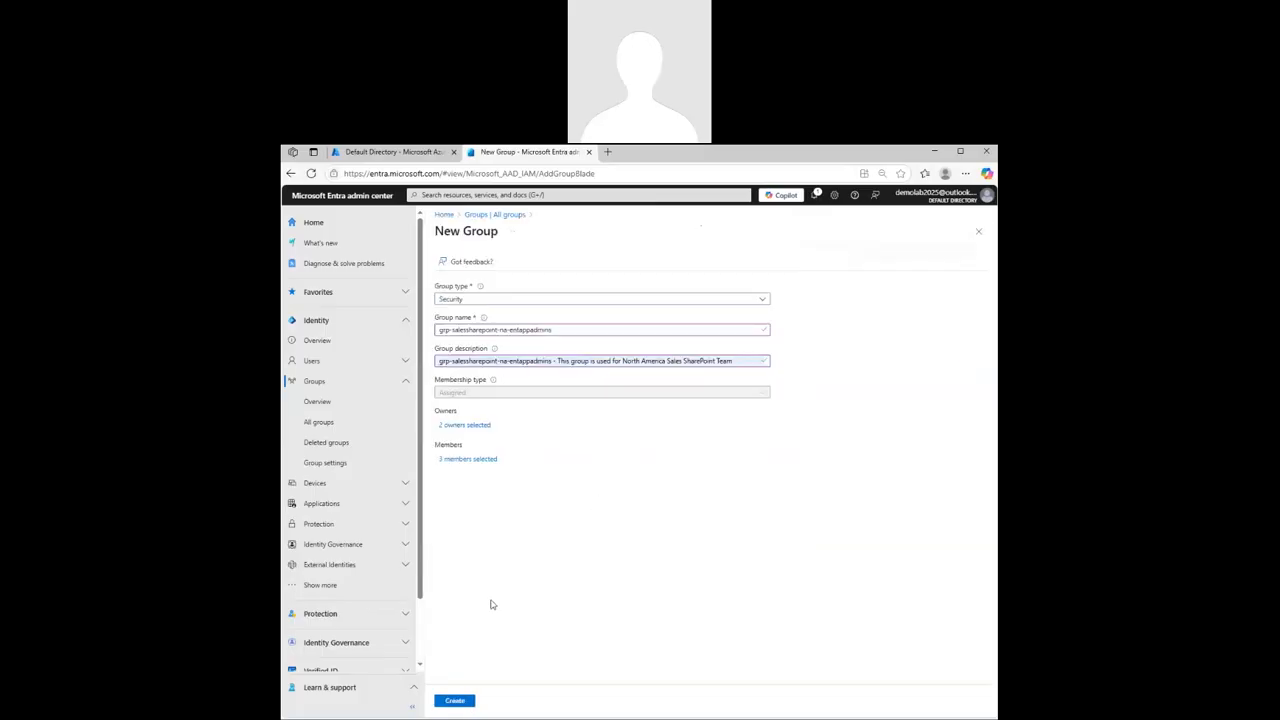
click(460, 702)
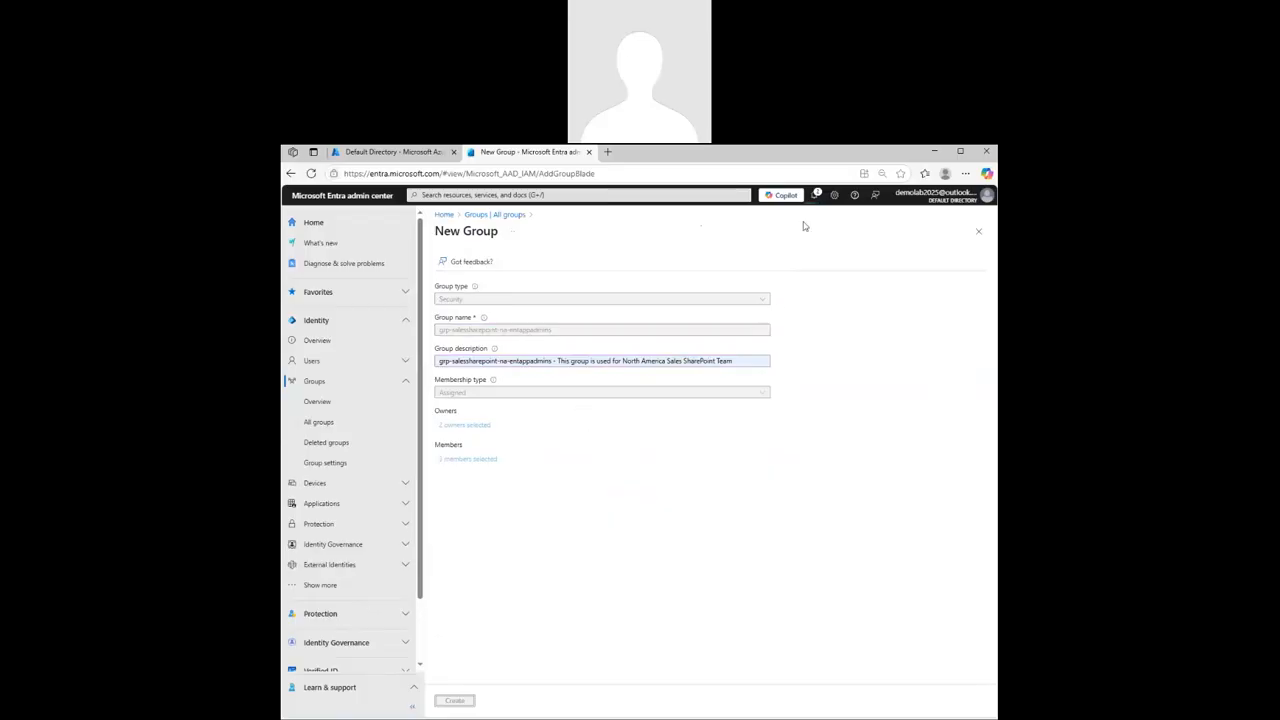
- Check the notifications about the group creation and refresh the list of all groups
click(816, 195)
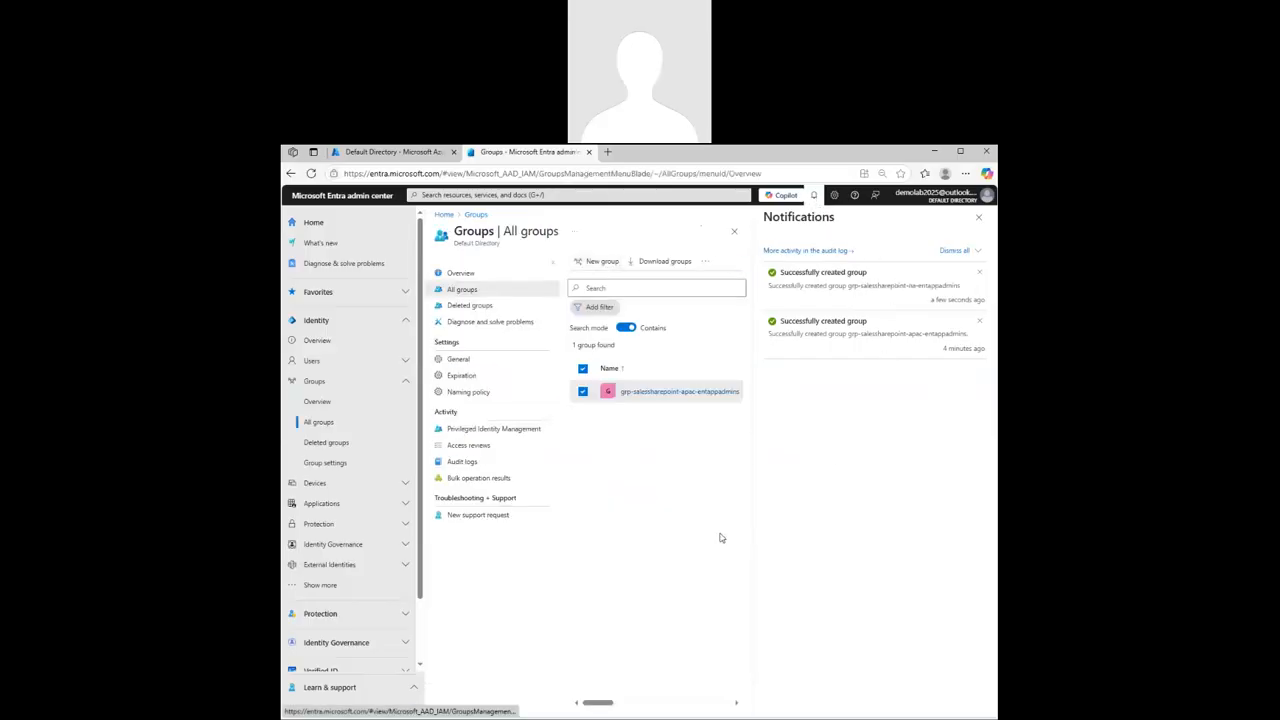
click(978, 217)
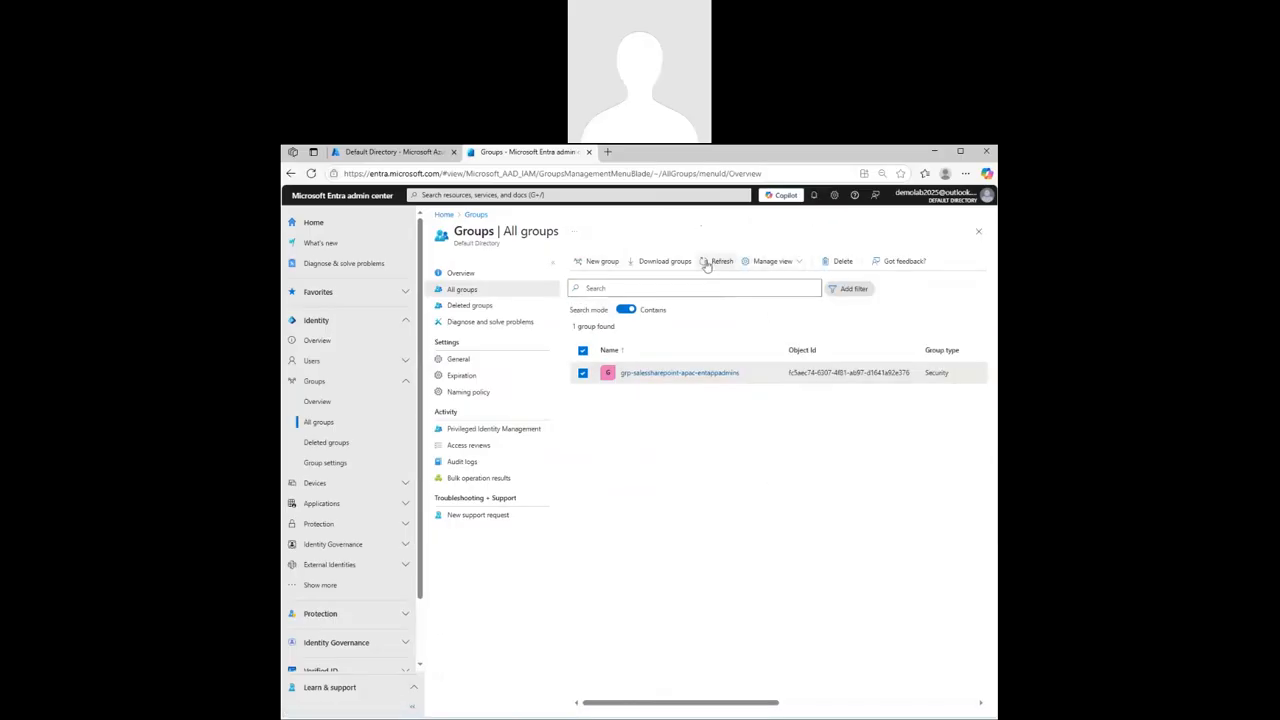
click(716, 261)
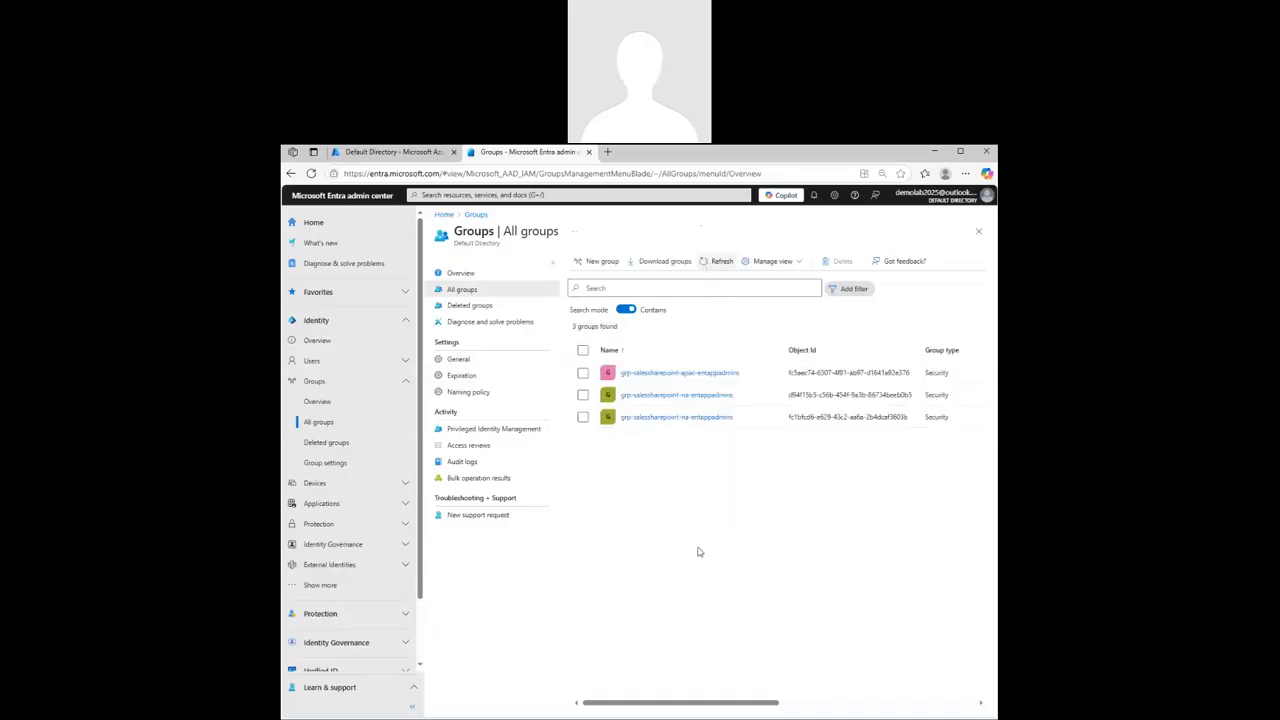
click(717, 264)
click(717, 262)
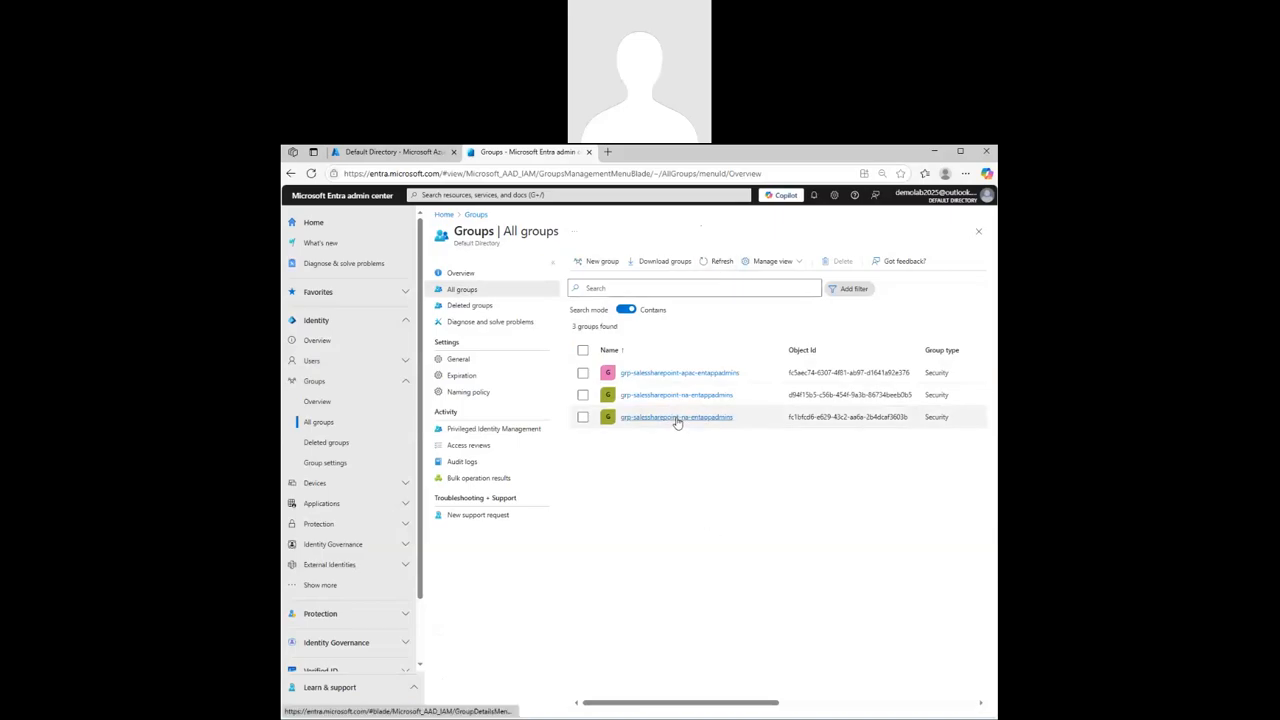
click(718, 262)
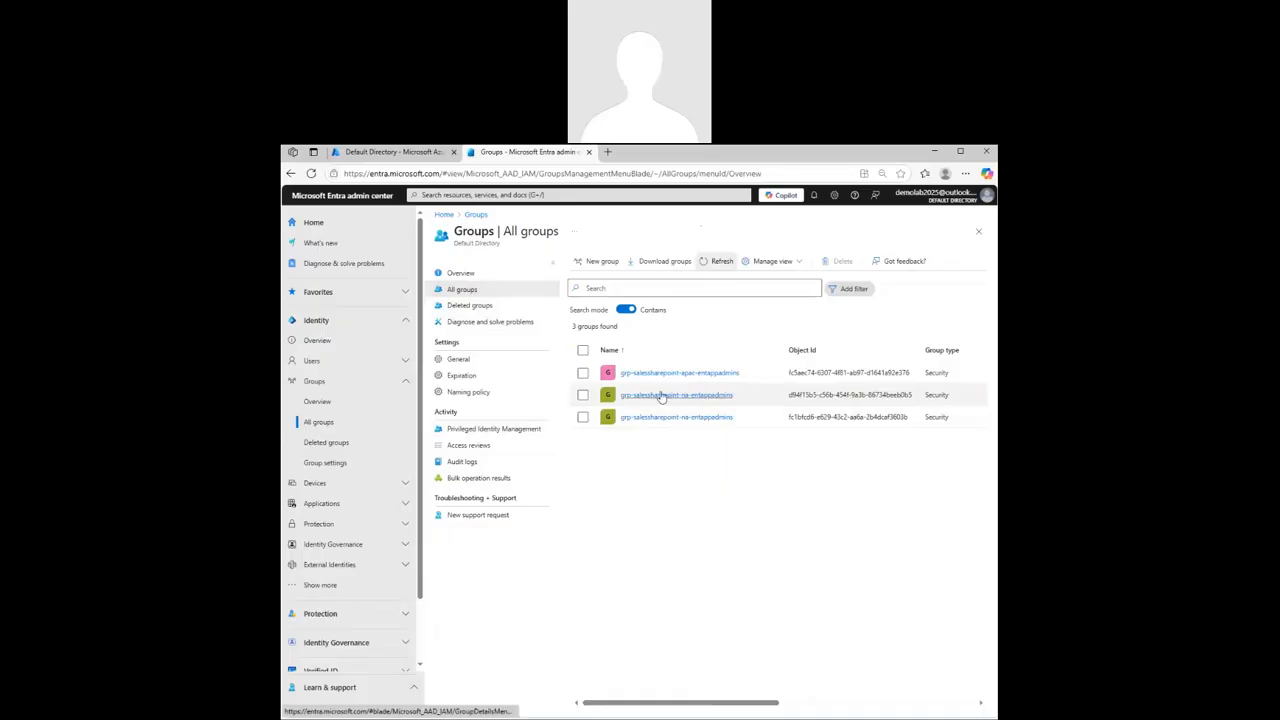
- Review the overview, members and properties of the first listed grp-salessharepoint-na-entappadmins group, and return to all groups
click(657, 396)
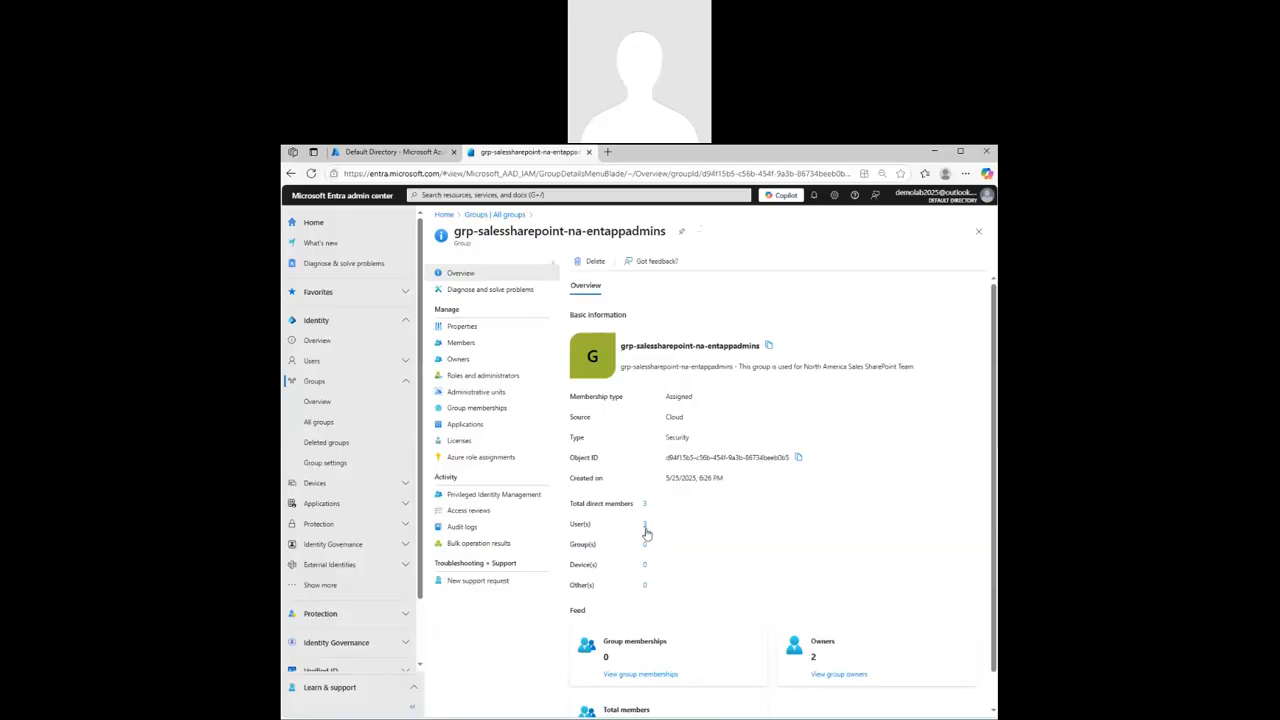
scroll(646, 534, down, 1)
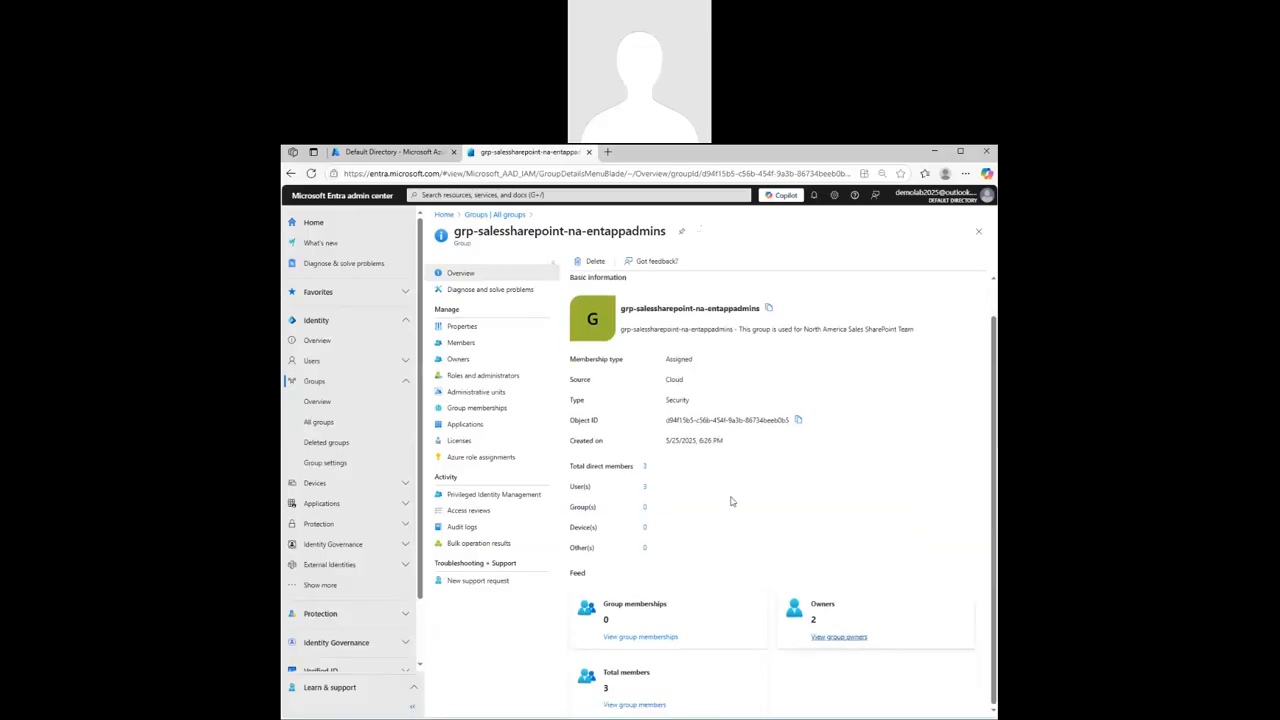
click(466, 341)
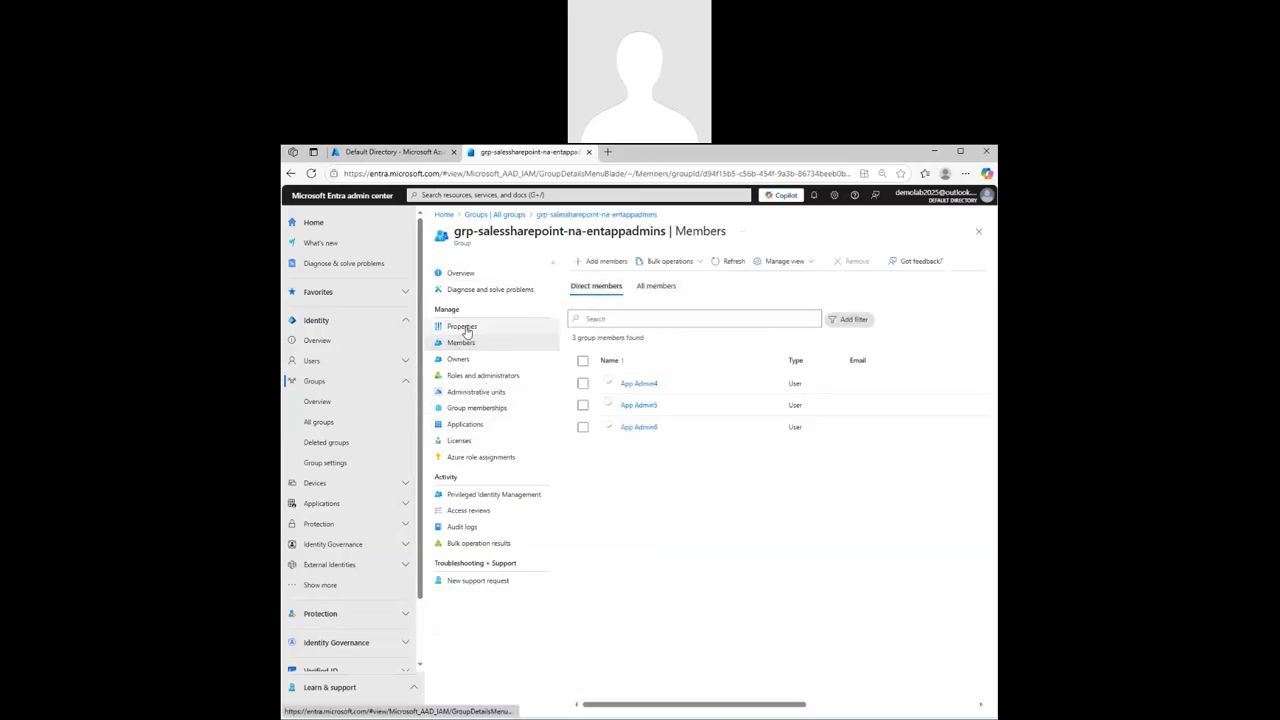
click(465, 328)
click(514, 216)
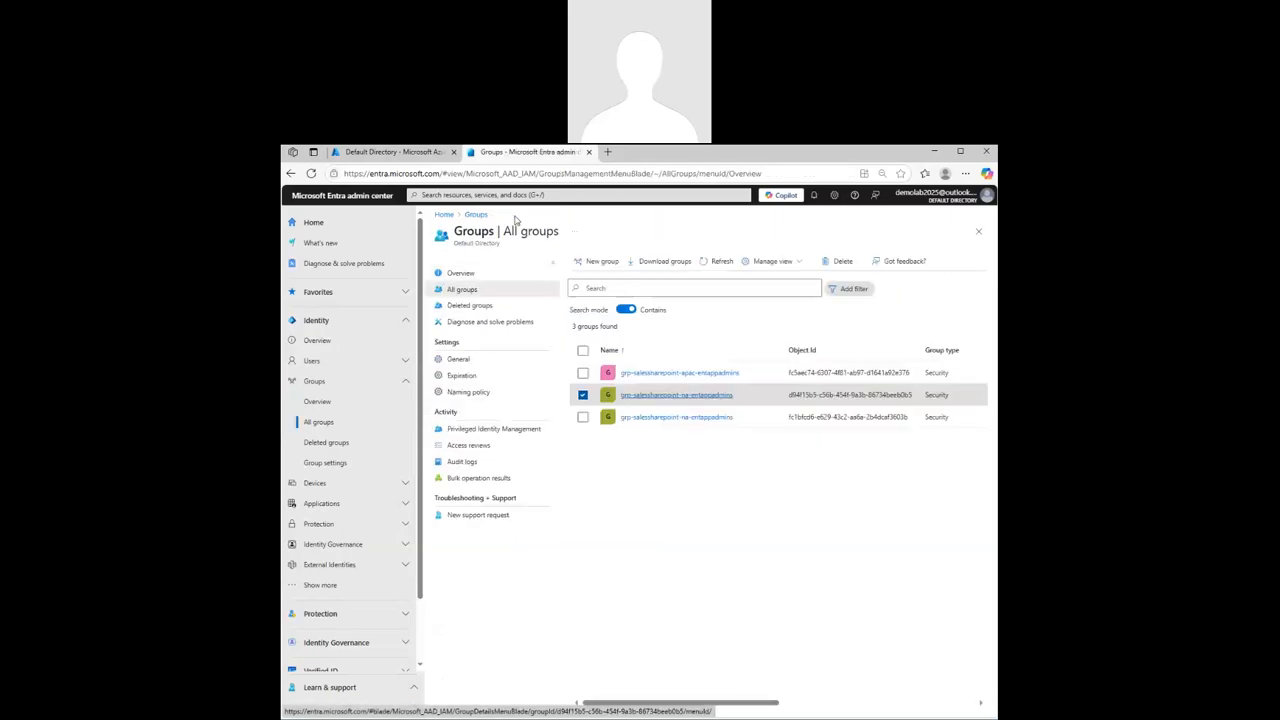
- Refresh the groups list, review the overview, members and properties of the second grp-salessharepoint-na-entappadmins entry, and return to all groups
click(717, 262)
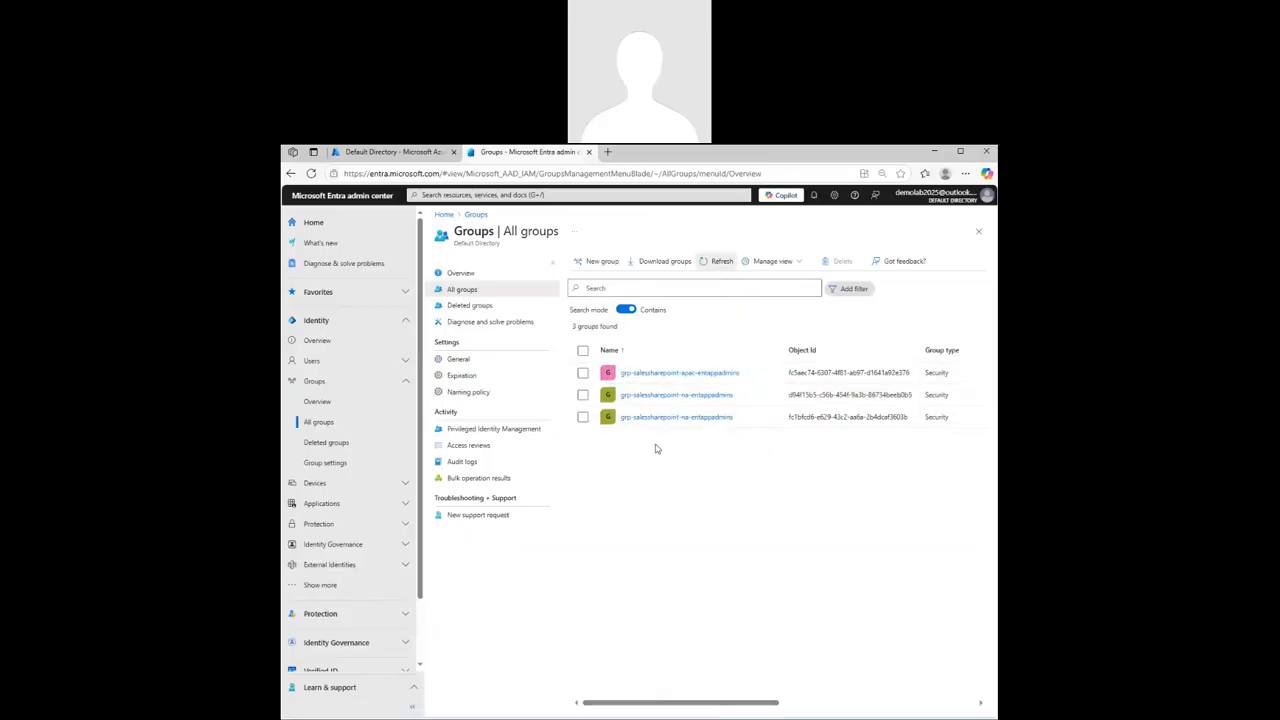
click(704, 426)
click(704, 422)
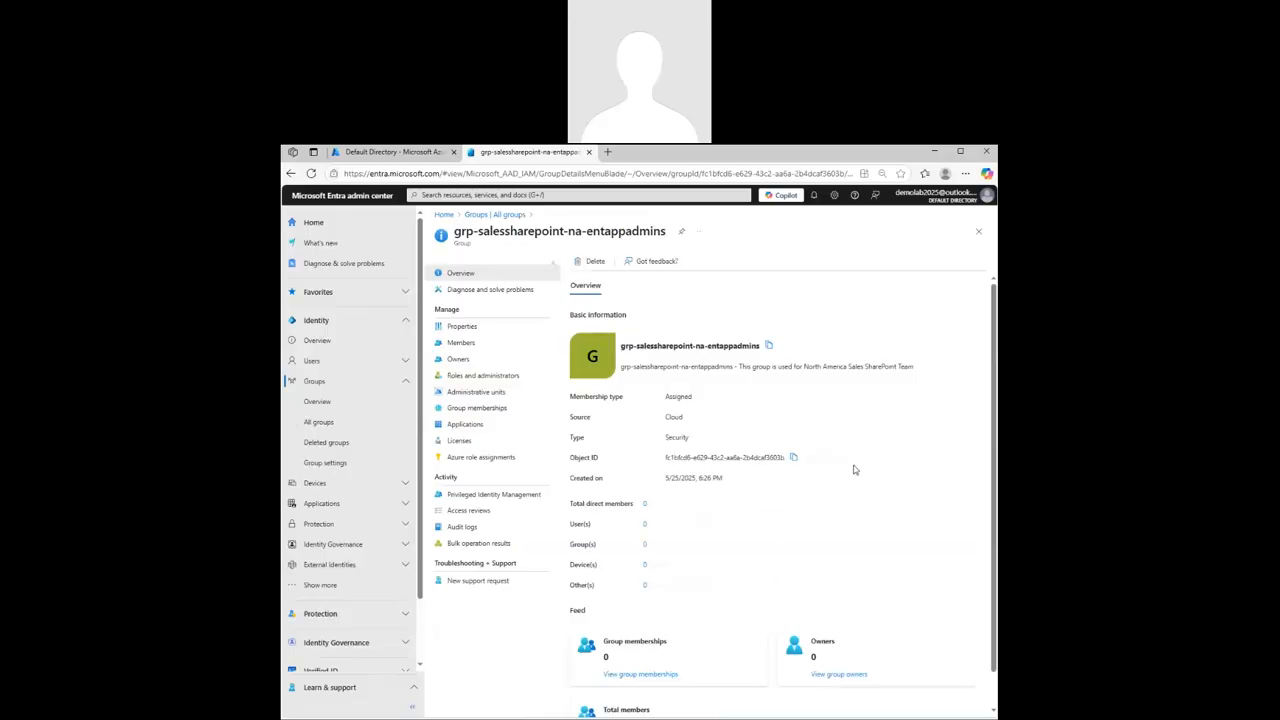
scroll(845, 557, down, 1)
scroll(845, 558, up, 1)
click(465, 344)
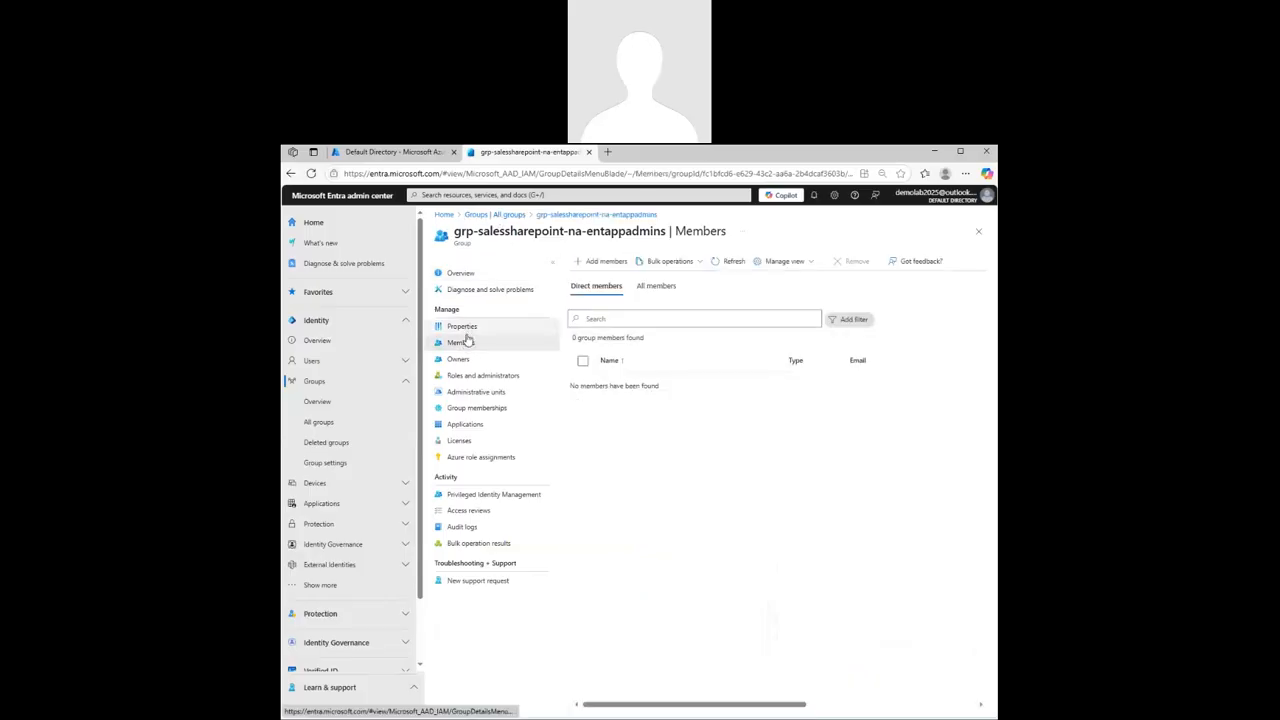
click(463, 328)
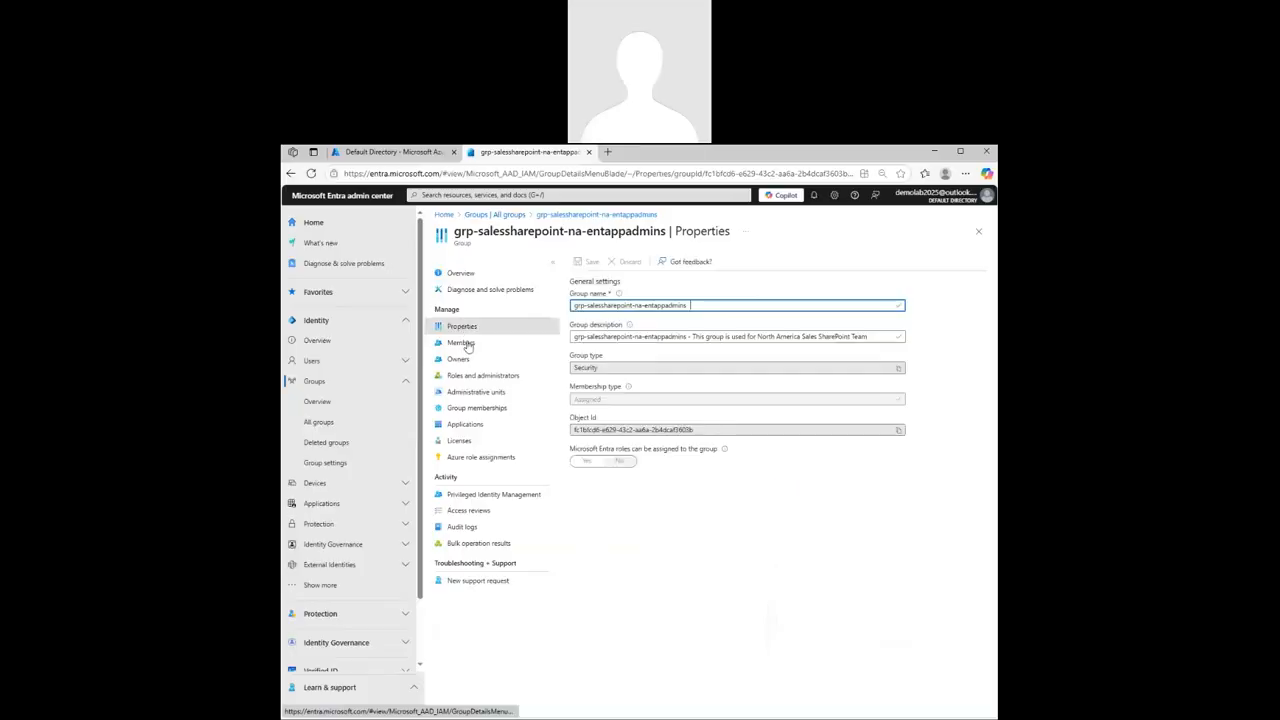
click(512, 217)
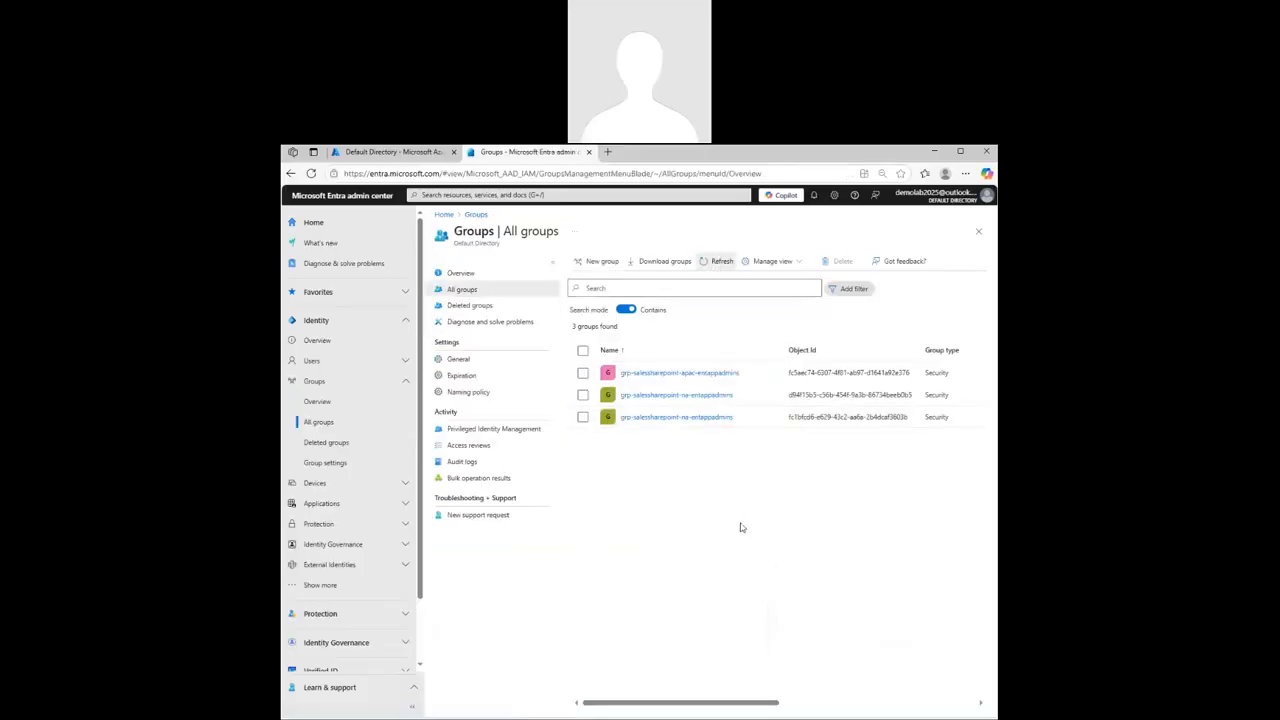
- Delete the duplicate grp-salessharepoint-na-entappadmins group listed last, and refresh the list of all groups
click(677, 422)
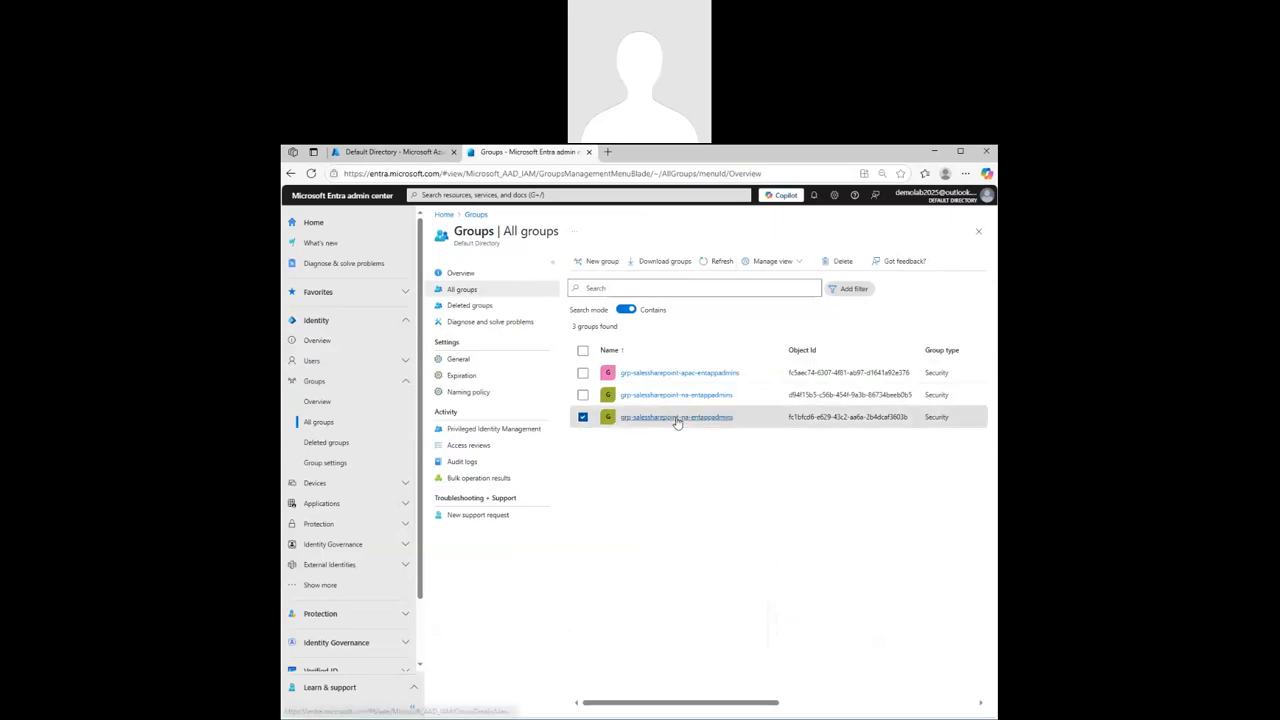
click(676, 419)
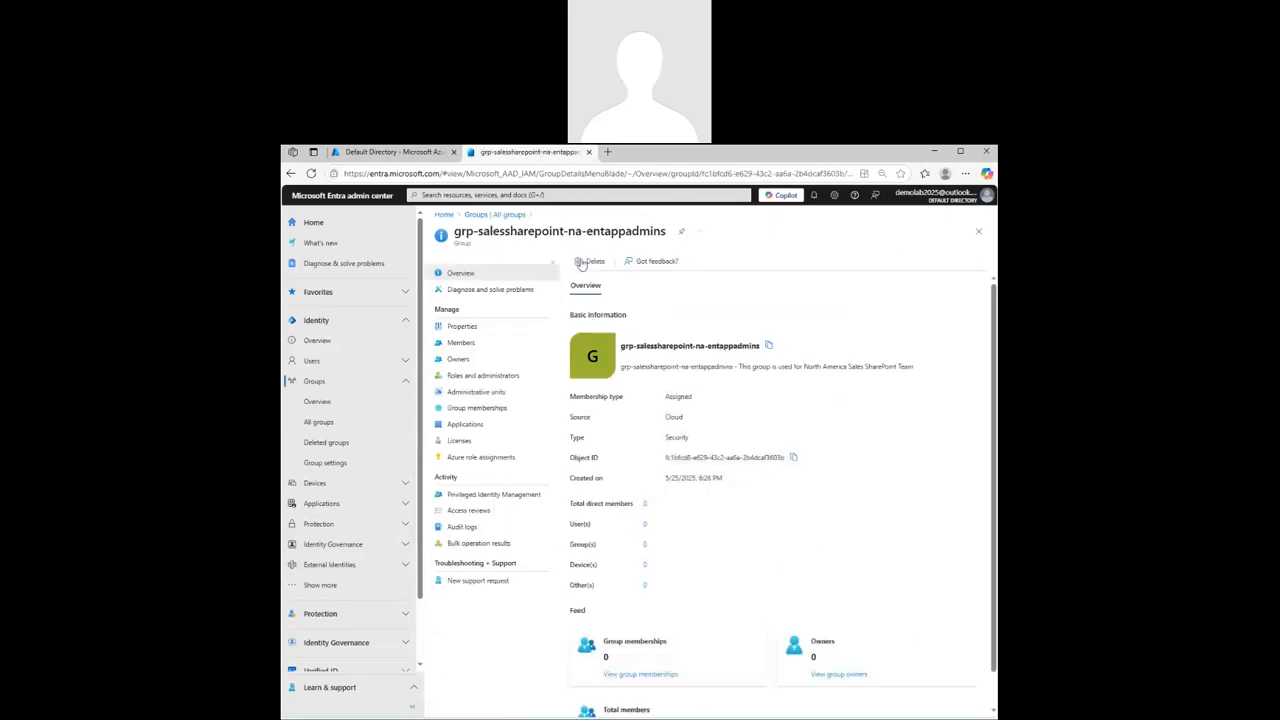
click(594, 261)
click(597, 304)
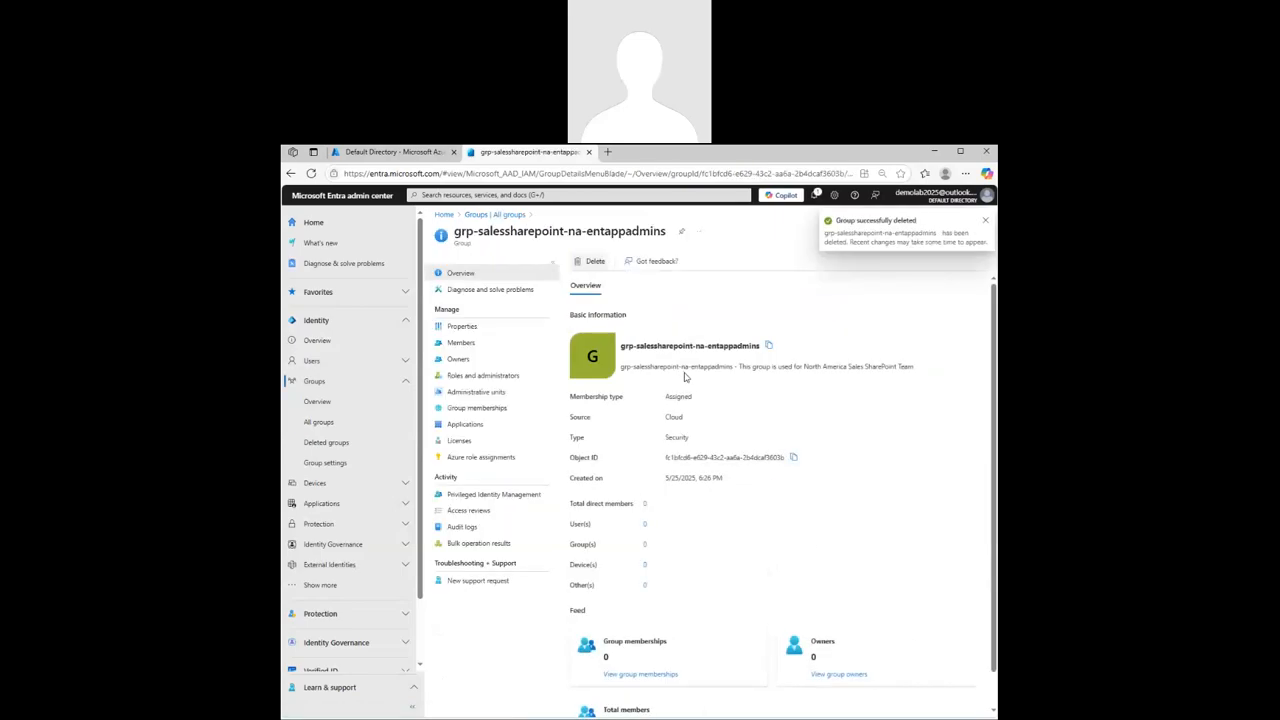
click(497, 215)
click(718, 261)
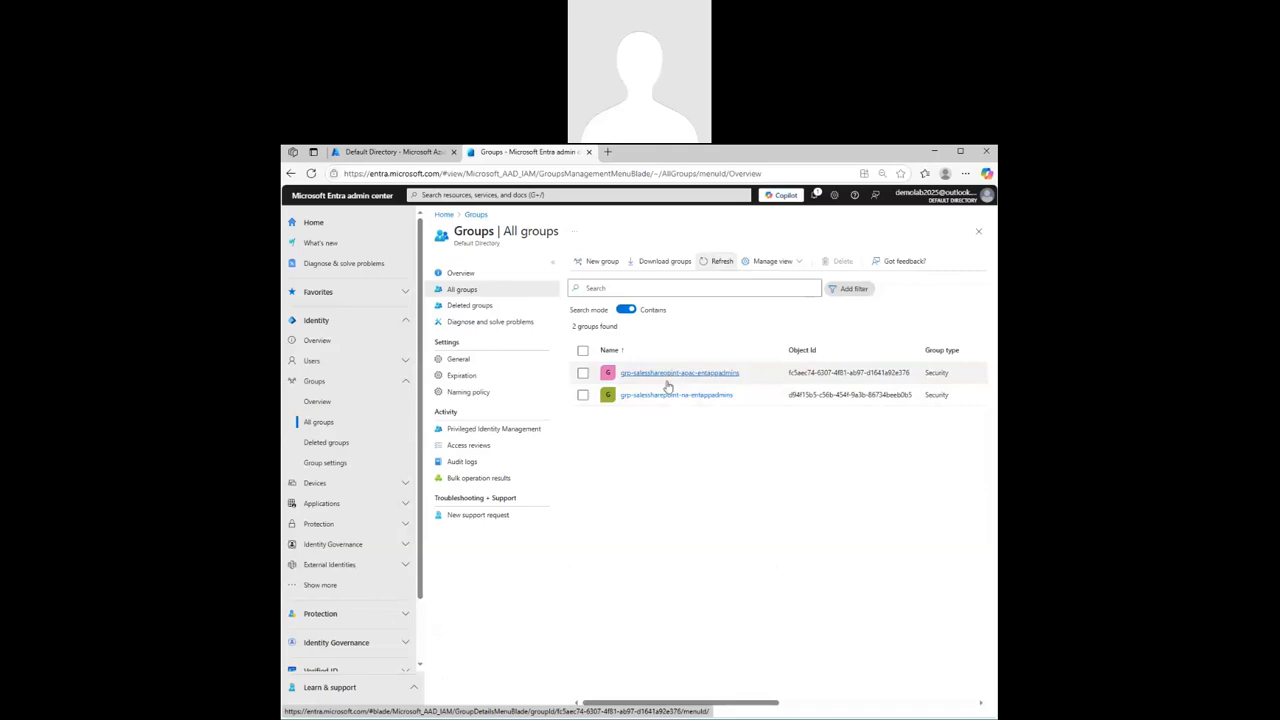
- Add a group membership in grp-salessharepoint-apac-entappadmins to the remaining grp-salessharepoint-na-entappadmins group
click(669, 395)
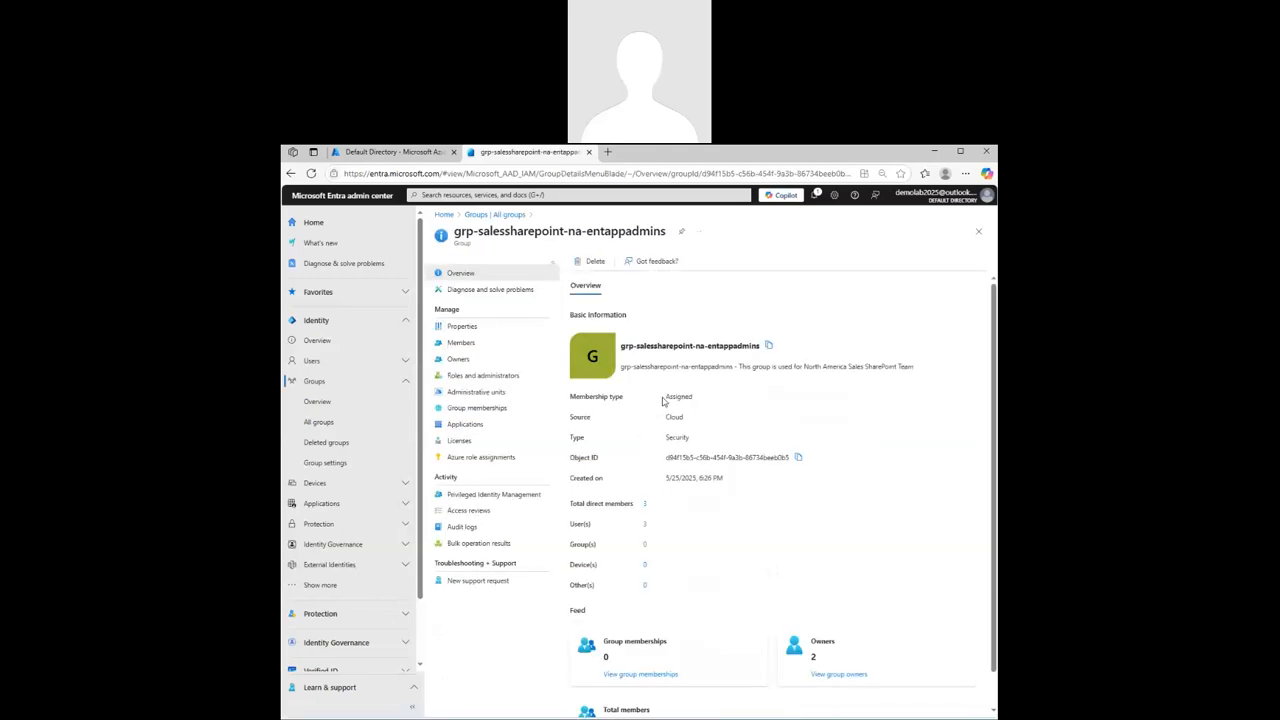
click(465, 345)
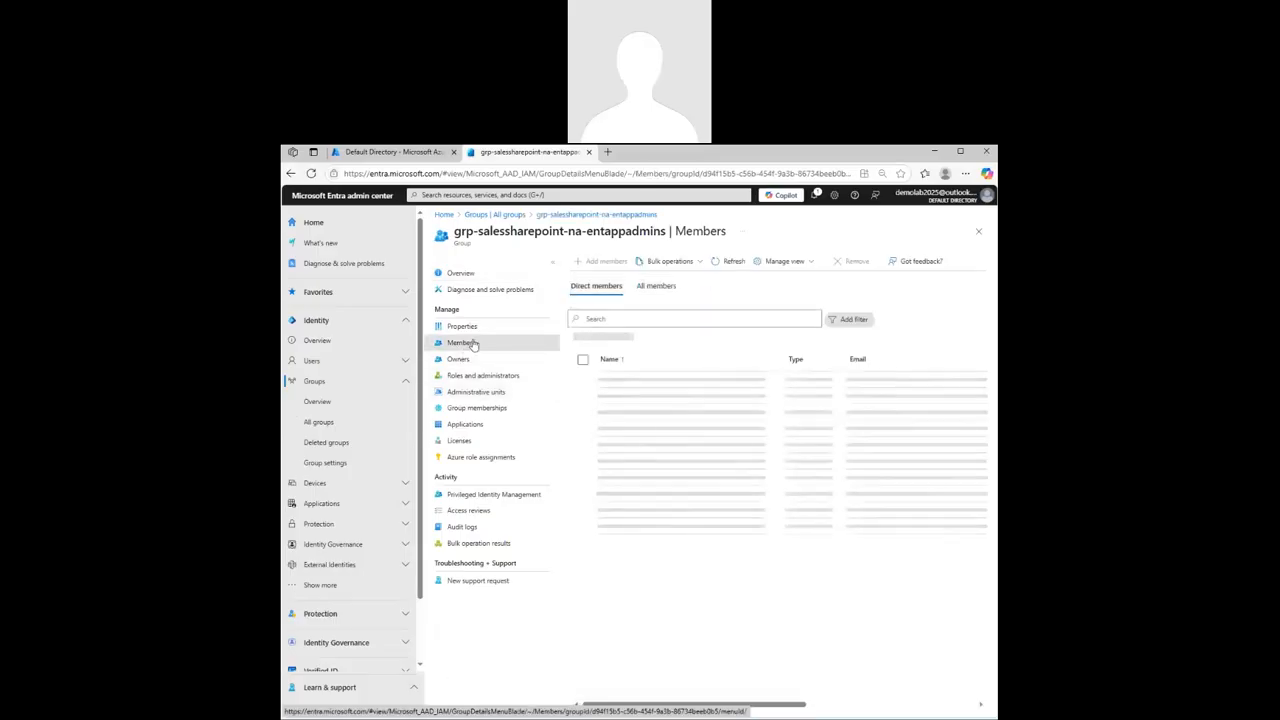
click(494, 413)
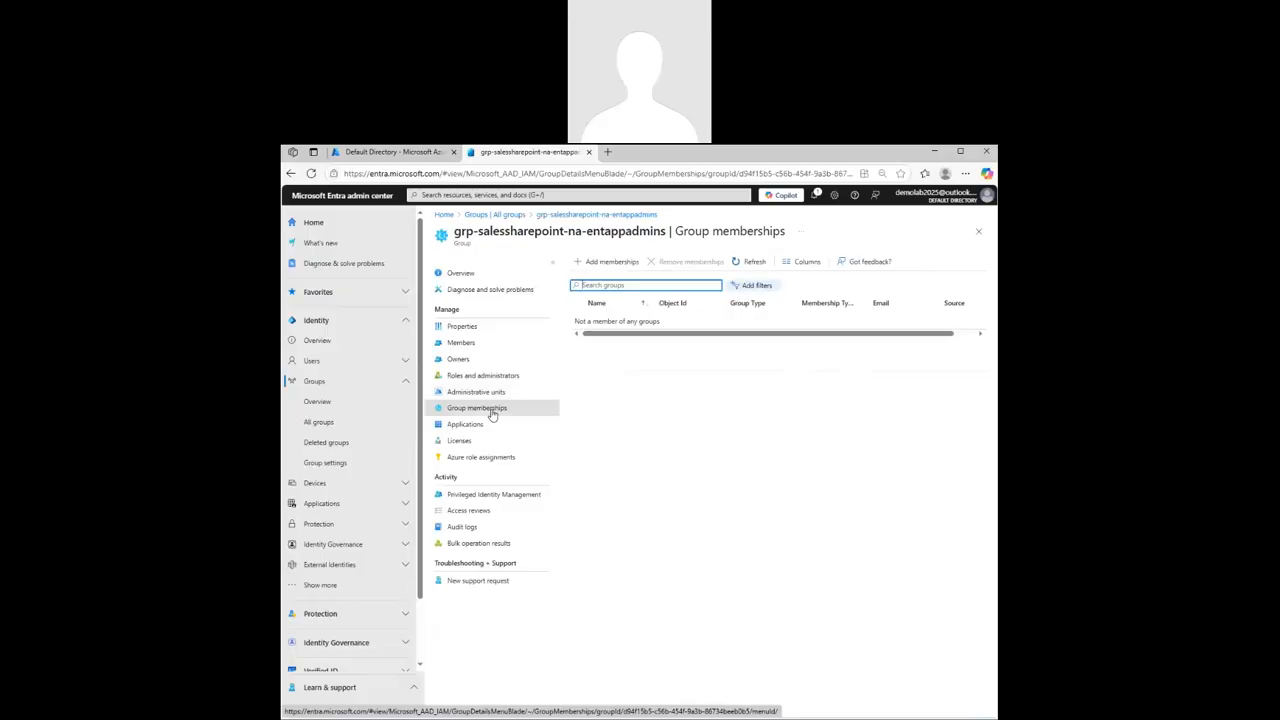
click(628, 262)
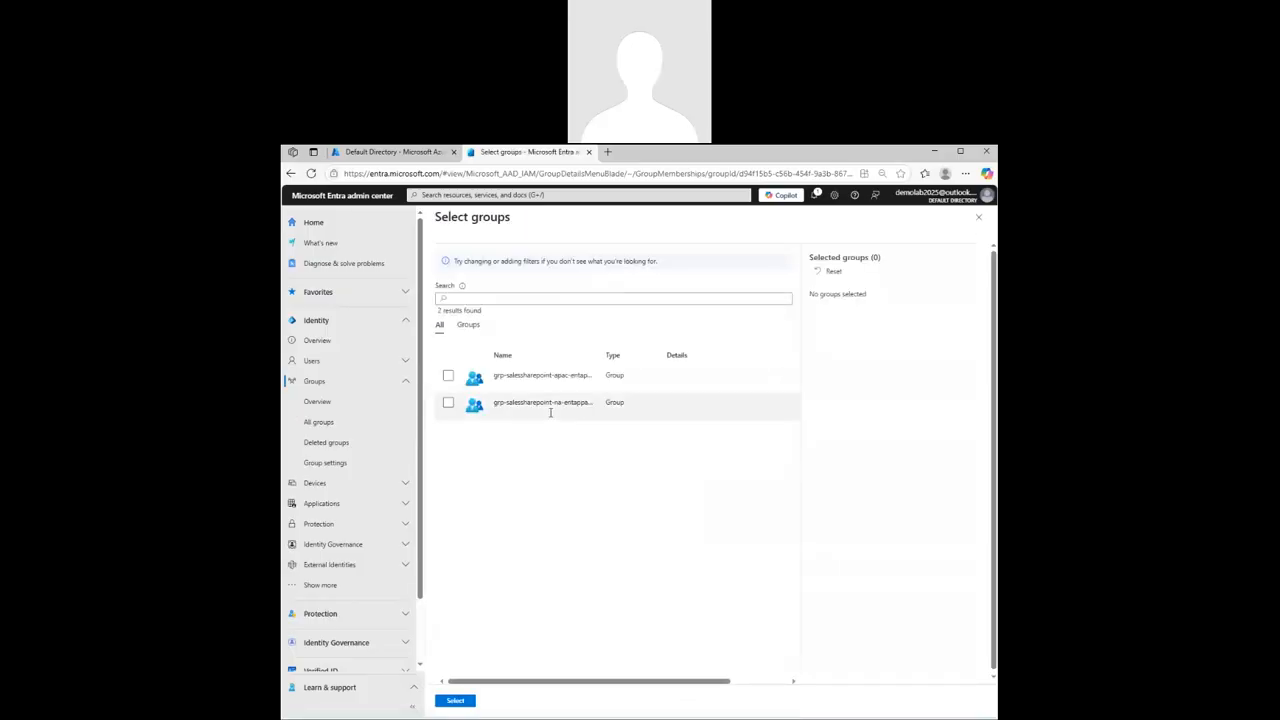
click(448, 375)
click(460, 704)
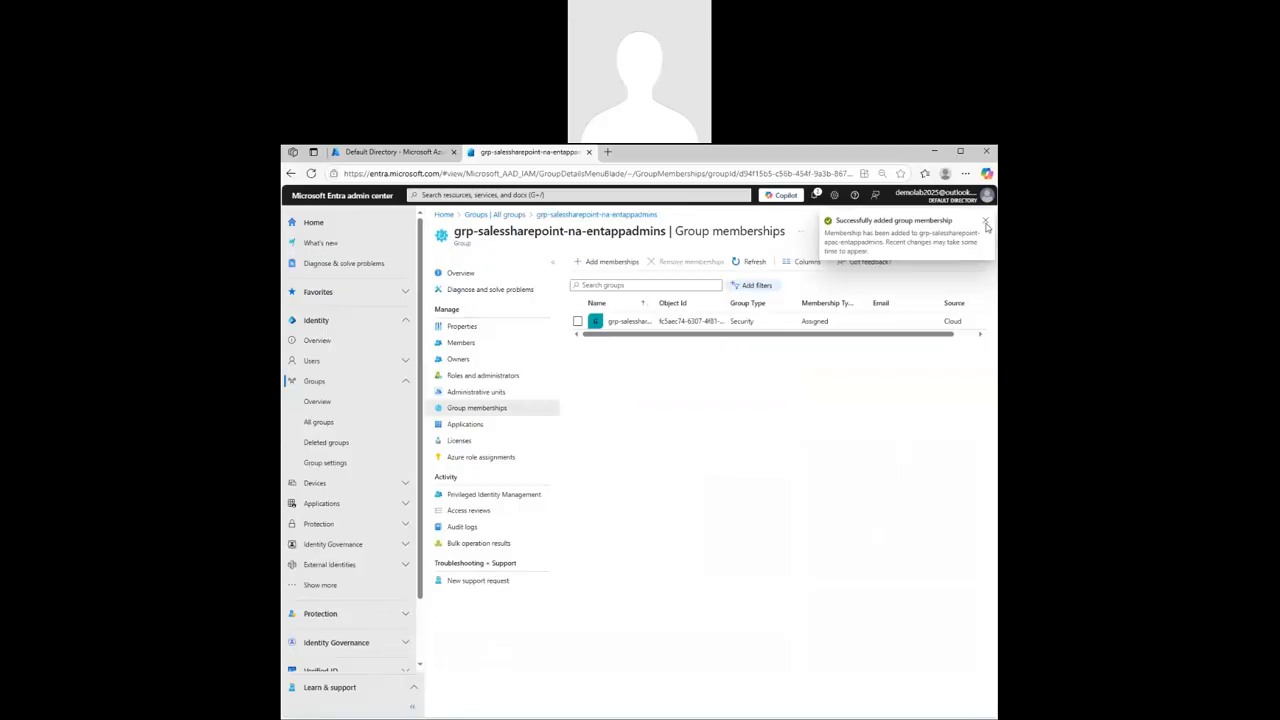
click(985, 222)
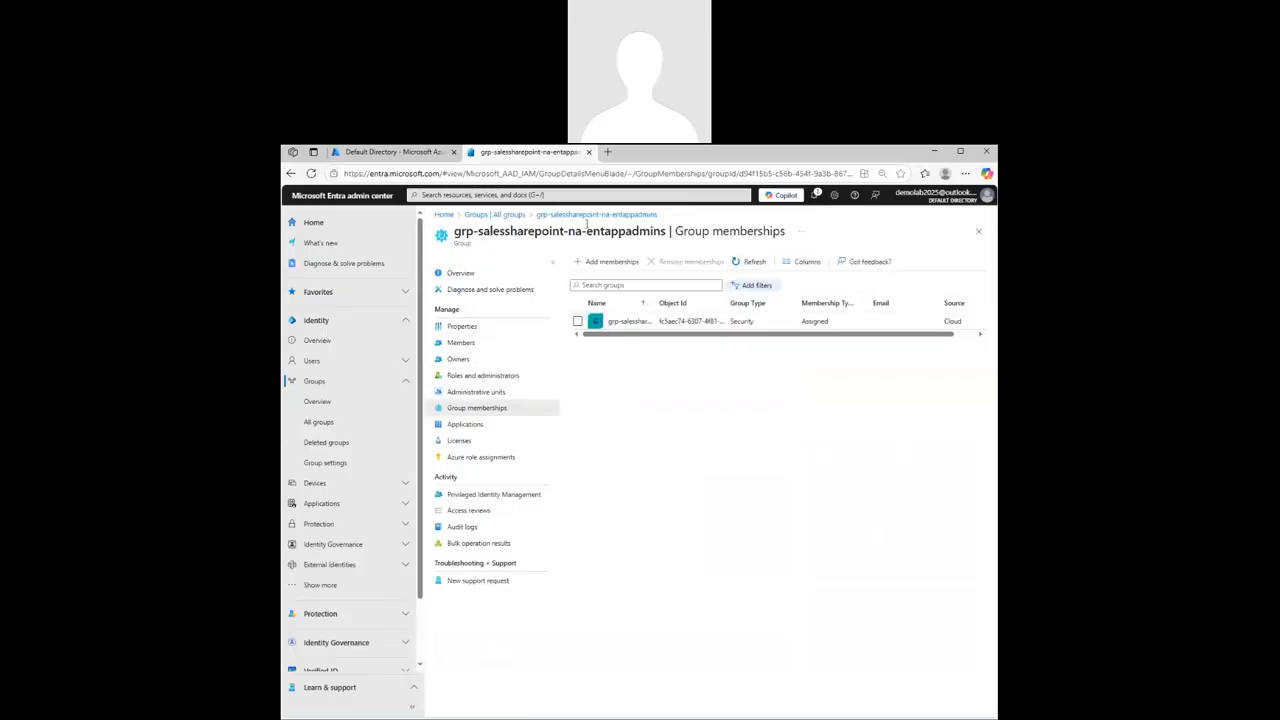
- Refresh the list of all groups and return to the admin center home page
click(510, 215)
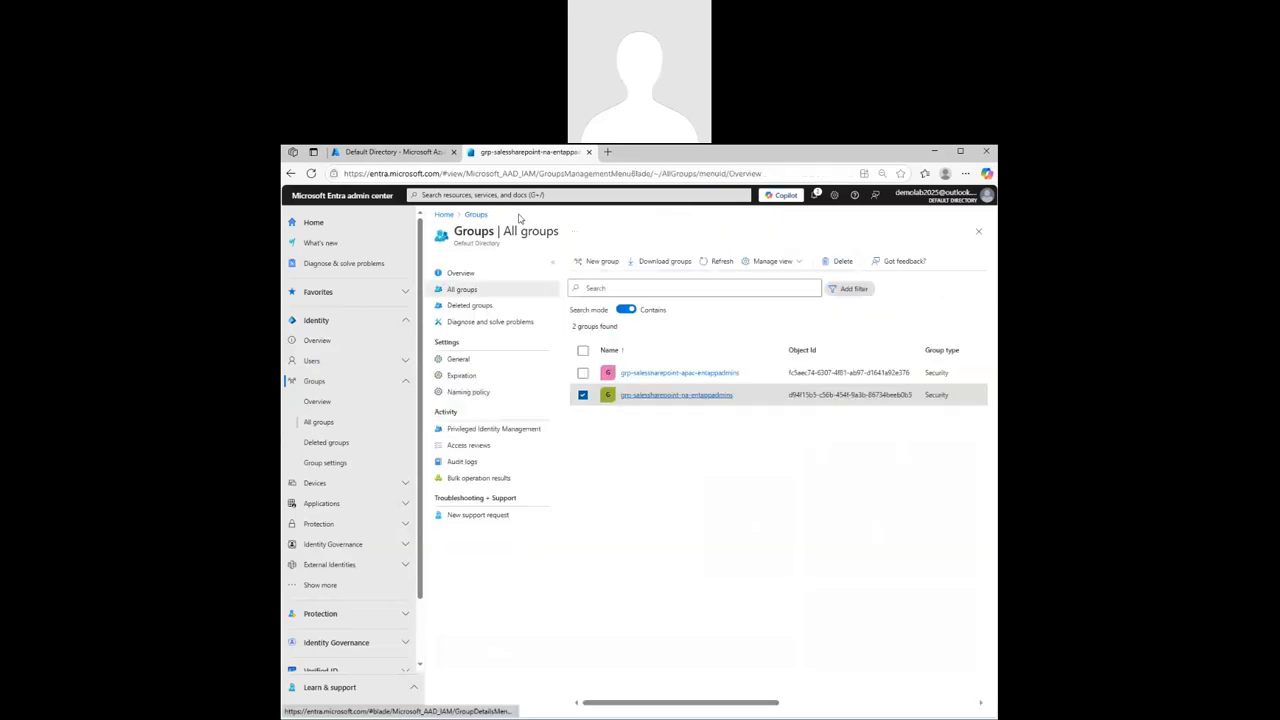
click(718, 261)
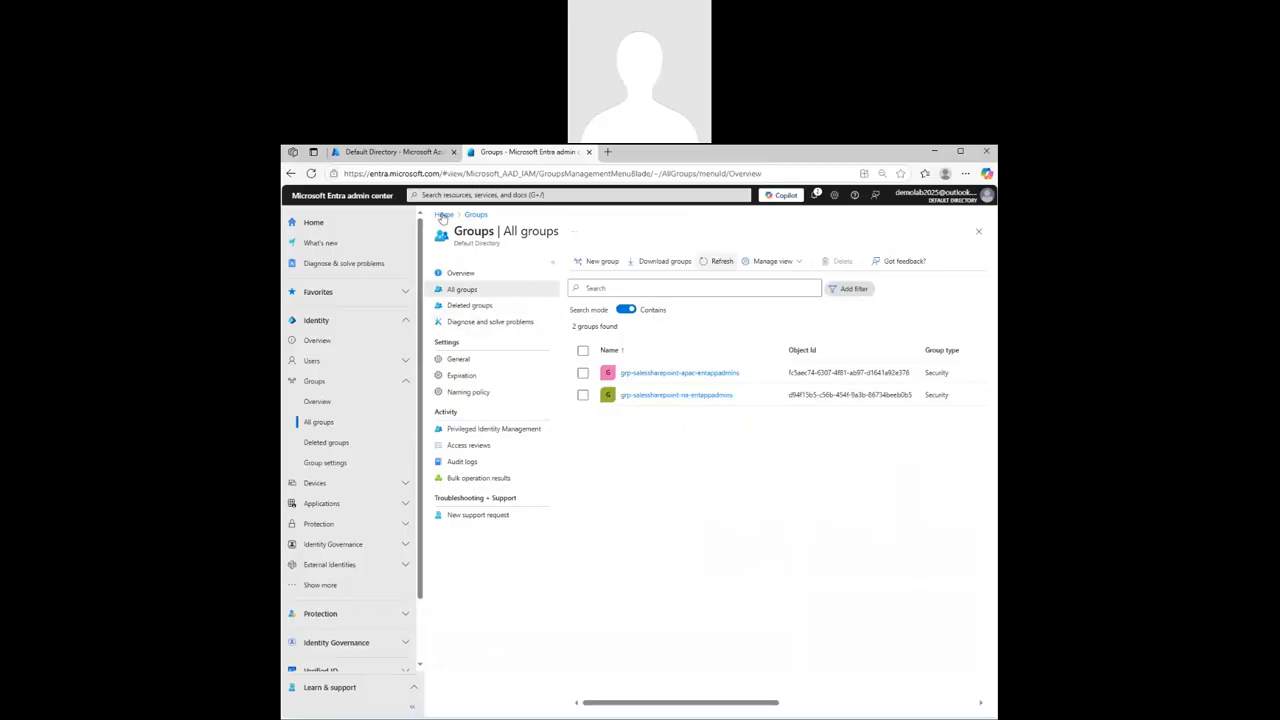
click(444, 216)
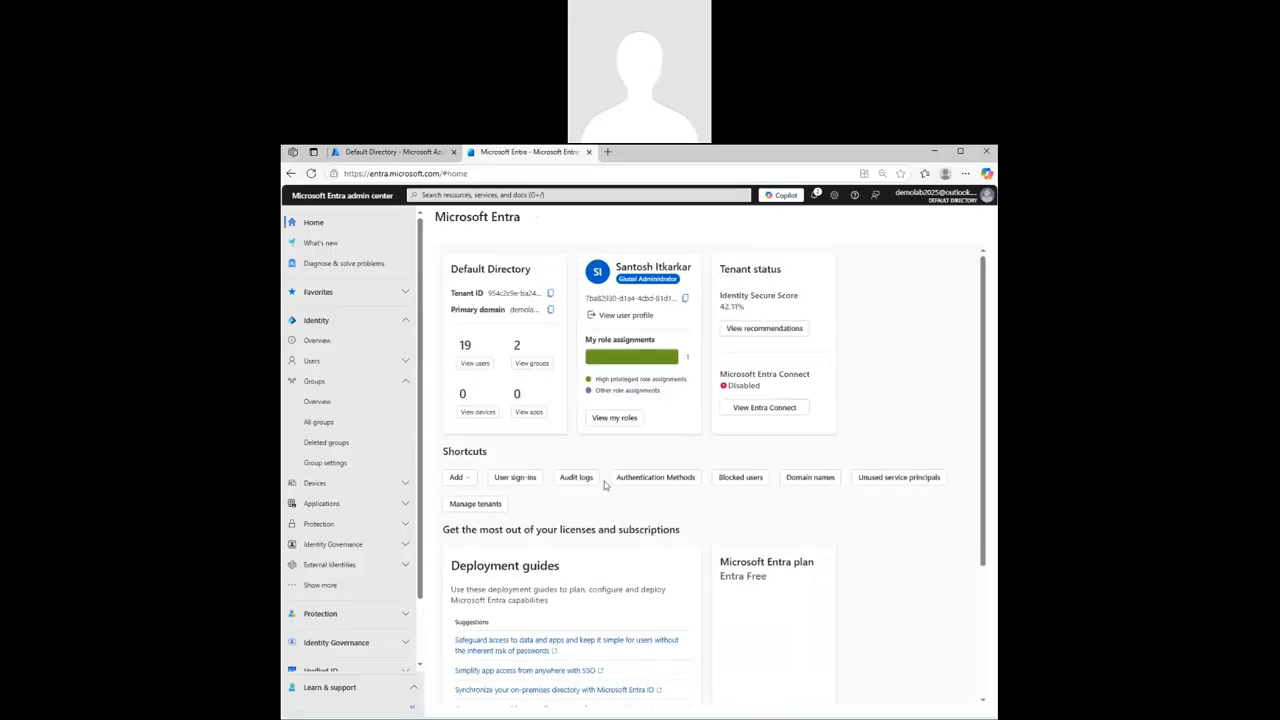